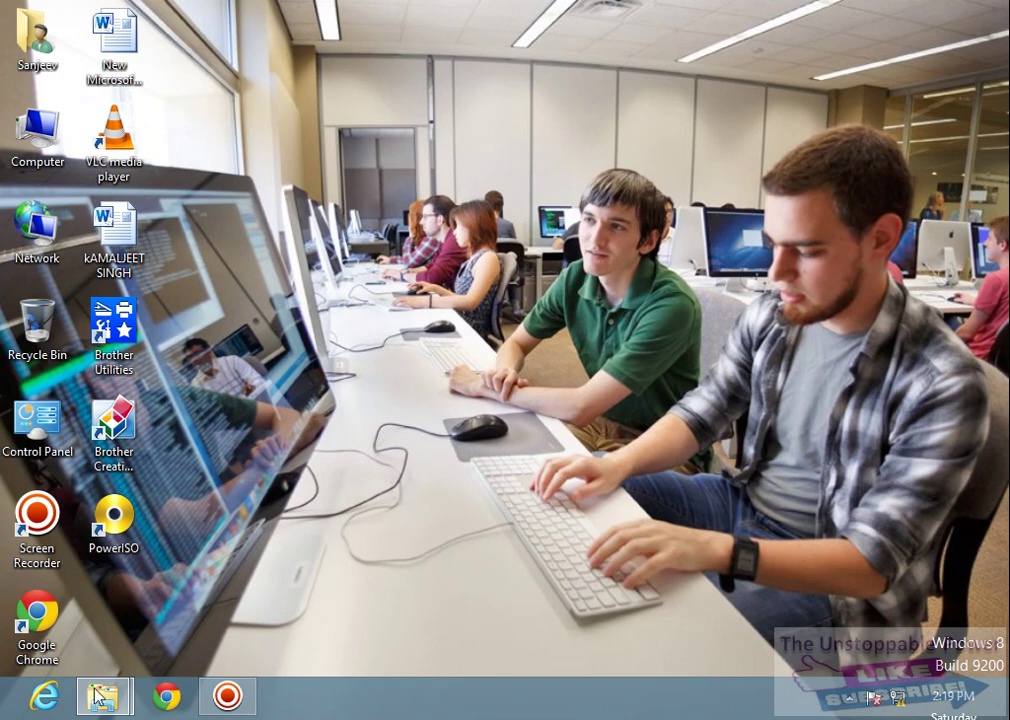
# Step: Run the VMware-player-6.0.1-1379776 installer from the VM EX folder
pyautogui.moveTo(103, 697)
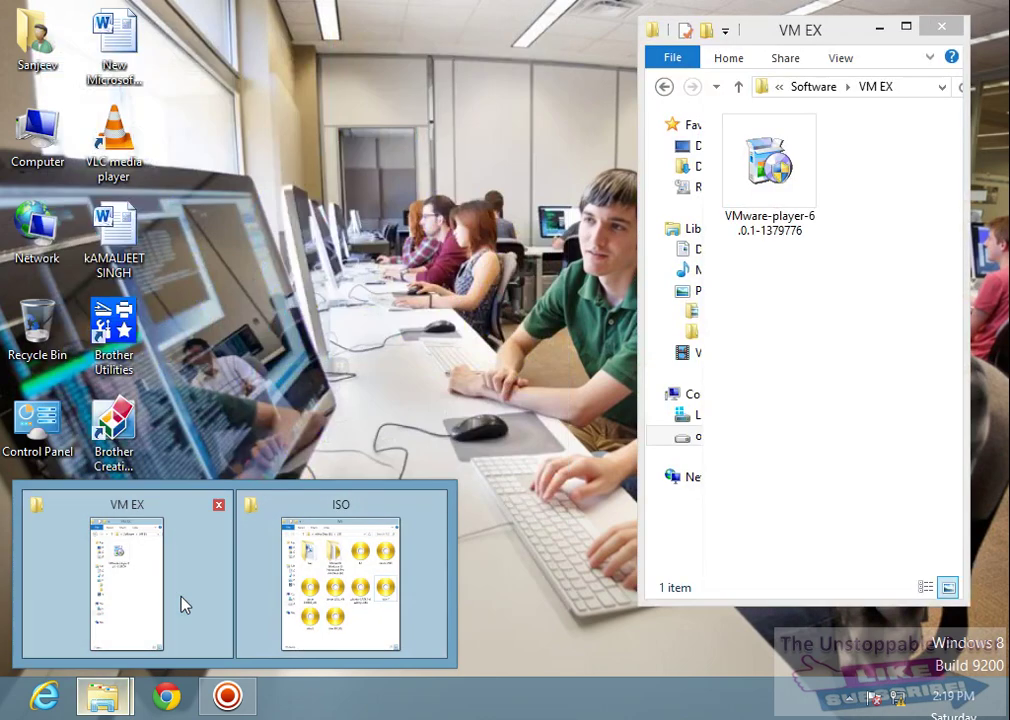
pyautogui.click(185, 602)
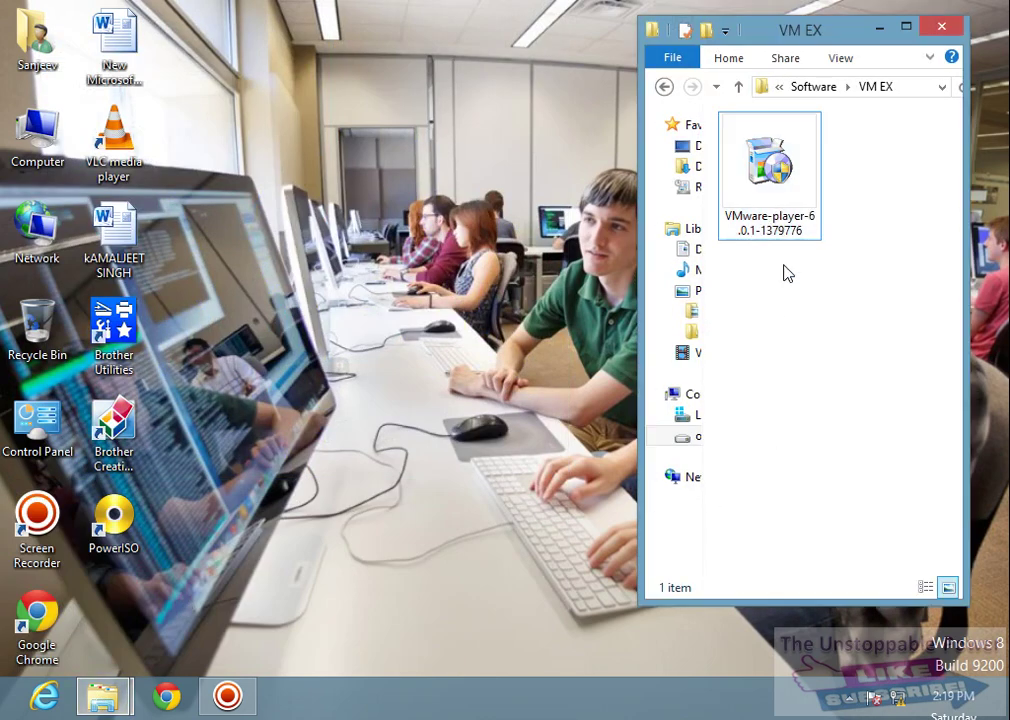
pyautogui.click(774, 172)
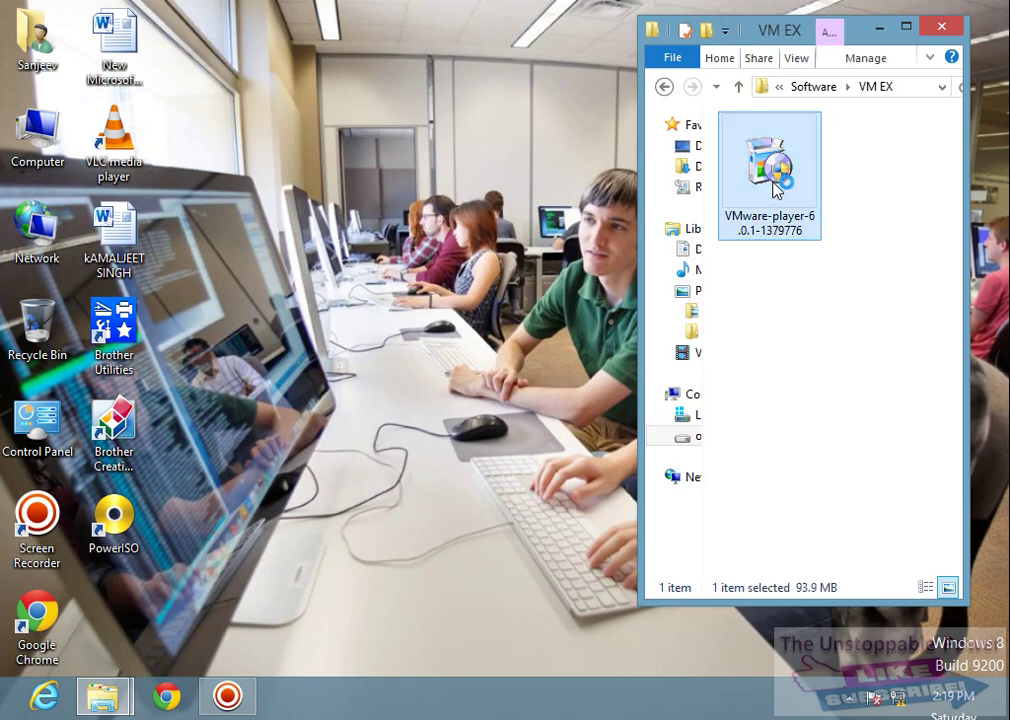
pyautogui.doubleClick(777, 188)
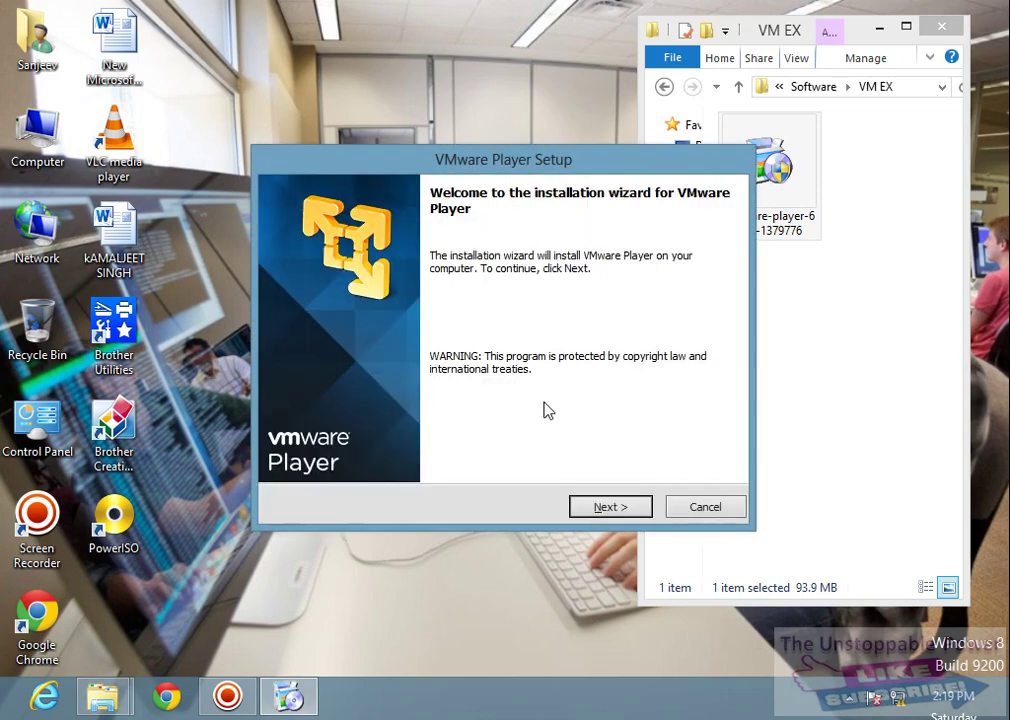
# Step: Accept the license agreement and start installing VMware Player in the default folder with the remaining default options
pyautogui.click(612, 507)
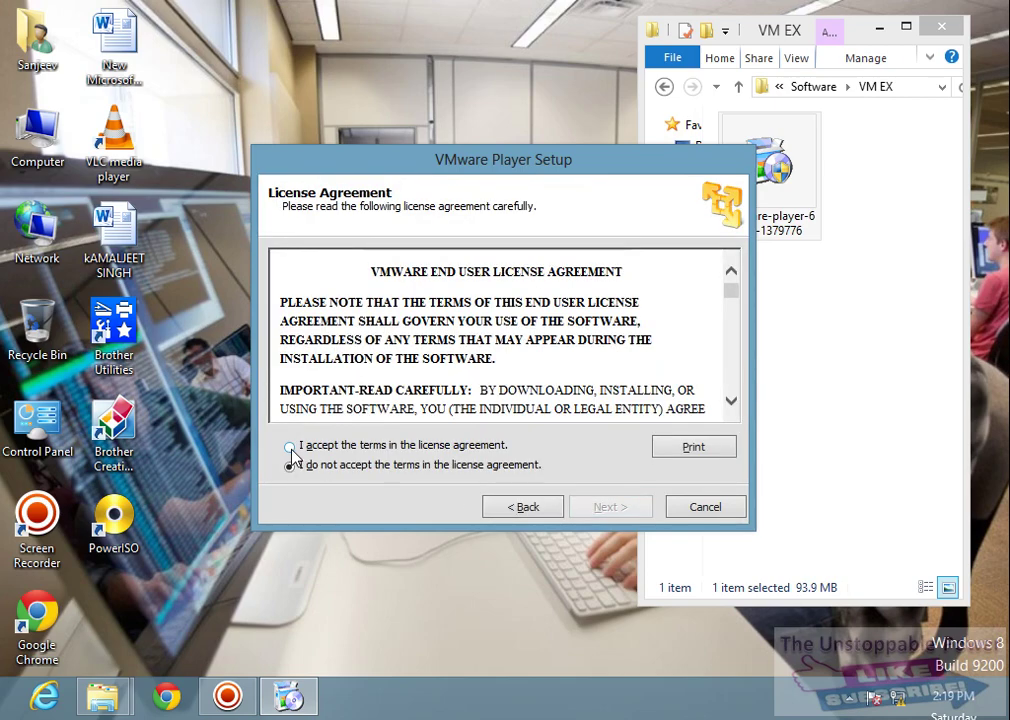
pyautogui.click(290, 446)
pyautogui.click(621, 508)
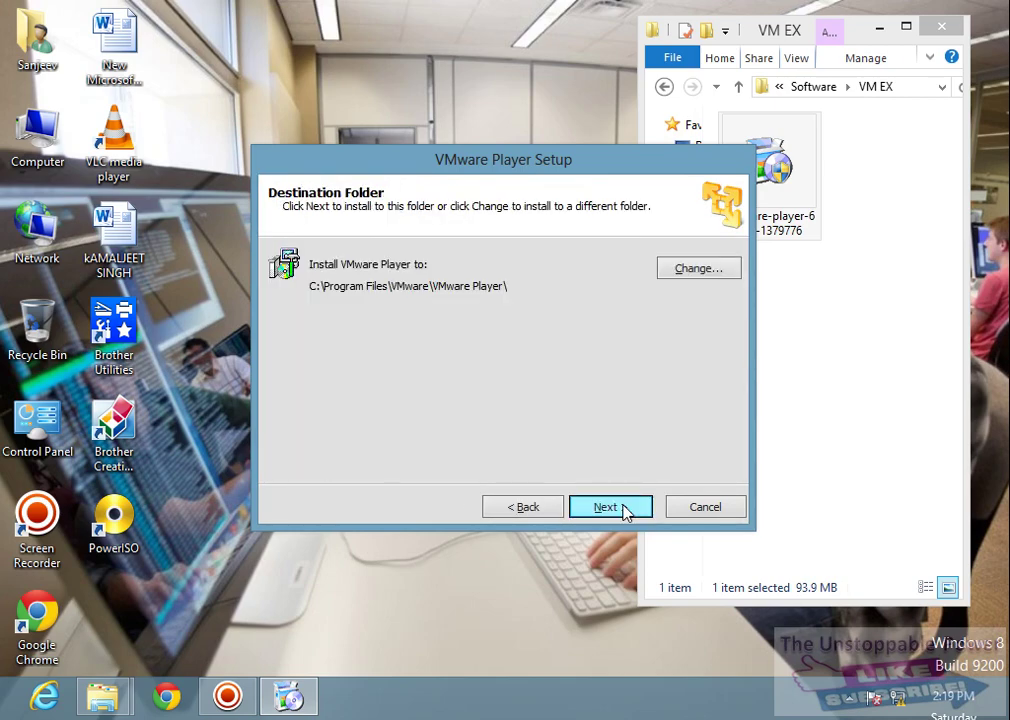
pyautogui.click(623, 508)
pyautogui.click(623, 508)
pyautogui.click(623, 508)
pyautogui.click(623, 508)
pyautogui.click(623, 508)
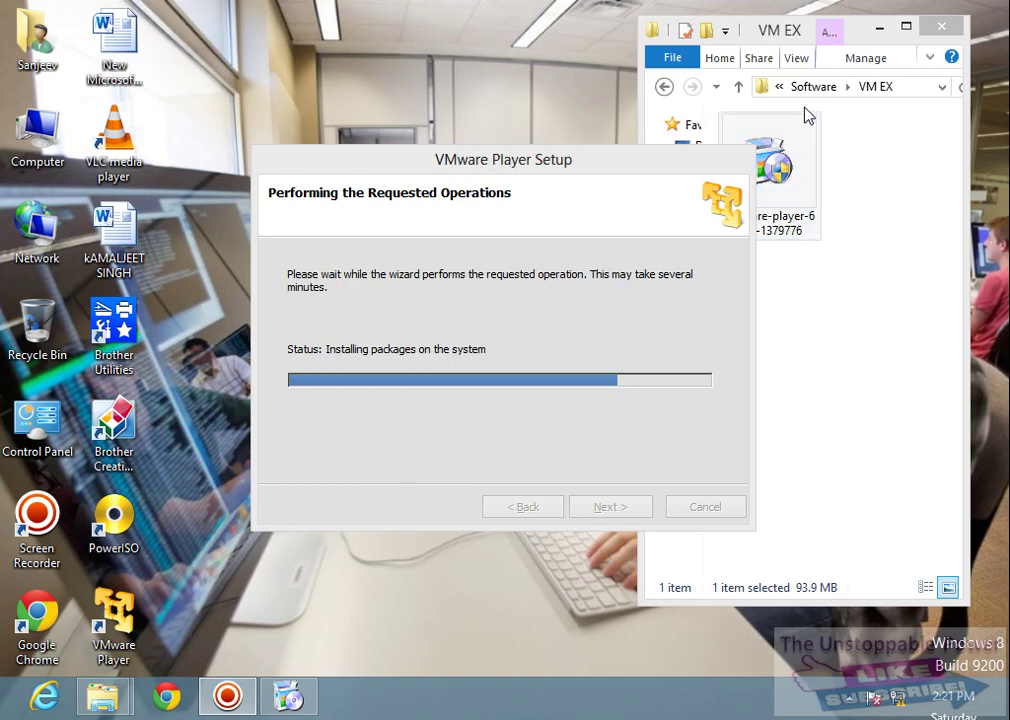
# Step: Close the VM EX folder window and finish the VMware Player setup wizard
pyautogui.click(941, 26)
pyautogui.moveTo(580, 178); pyautogui.dragTo(616, 148)
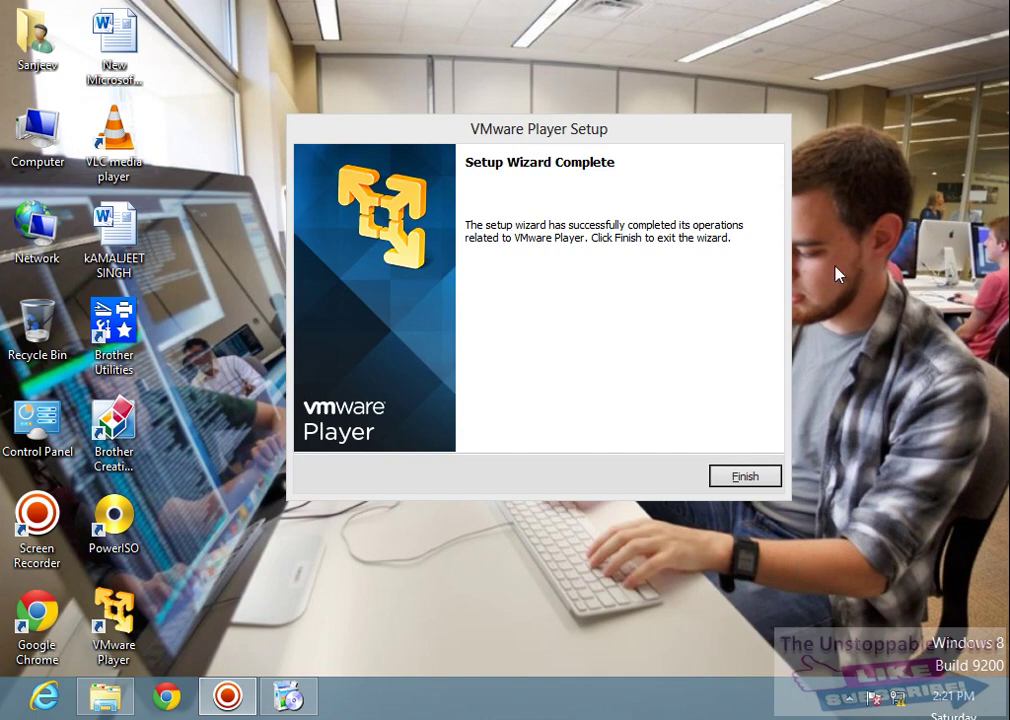
pyautogui.moveTo(523, 137); pyautogui.dragTo(550, 135)
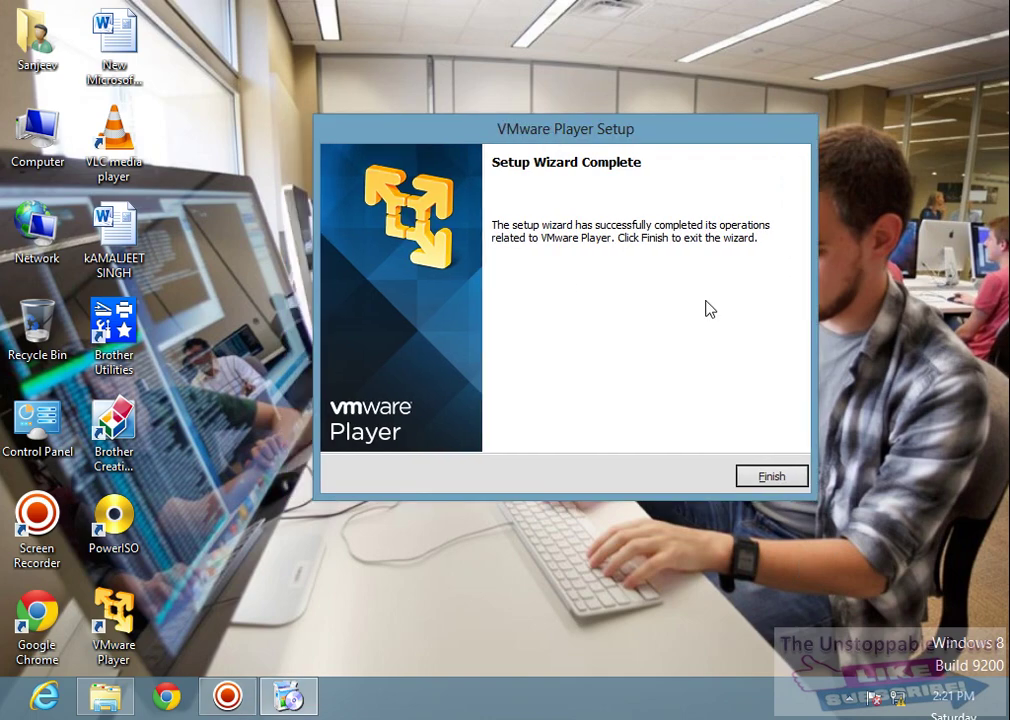
pyautogui.click(771, 477)
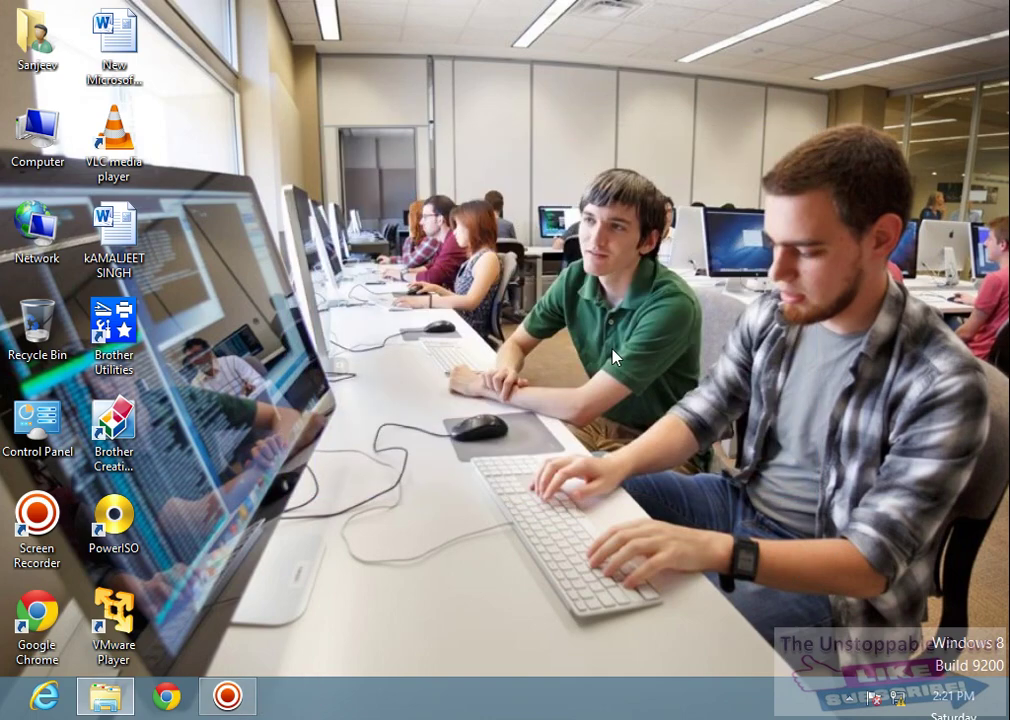
# Step: Launch VMware Player from the desktop and start creating a new virtual machine
pyautogui.doubleClick(113, 615)
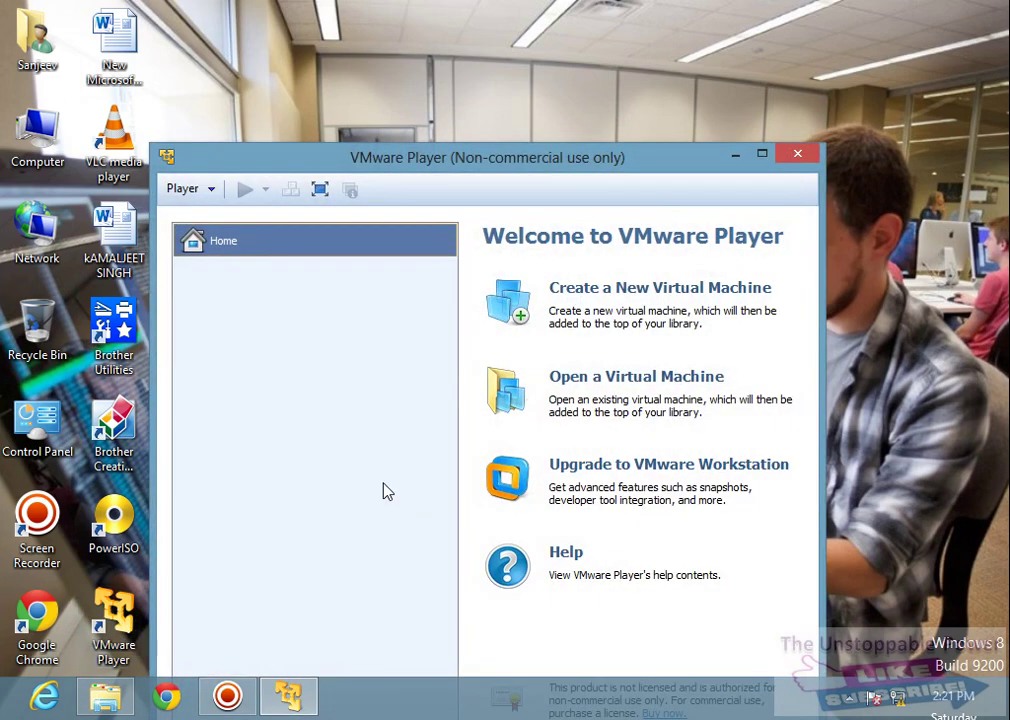
pyautogui.moveTo(516, 162); pyautogui.dragTo(508, 56)
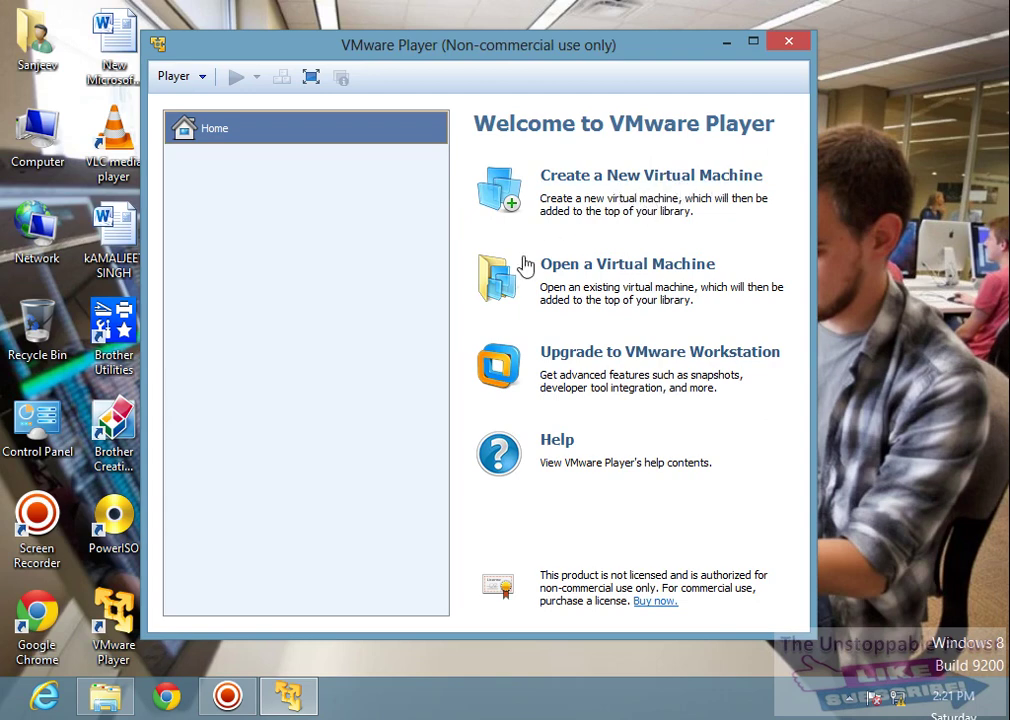
pyautogui.click(605, 176)
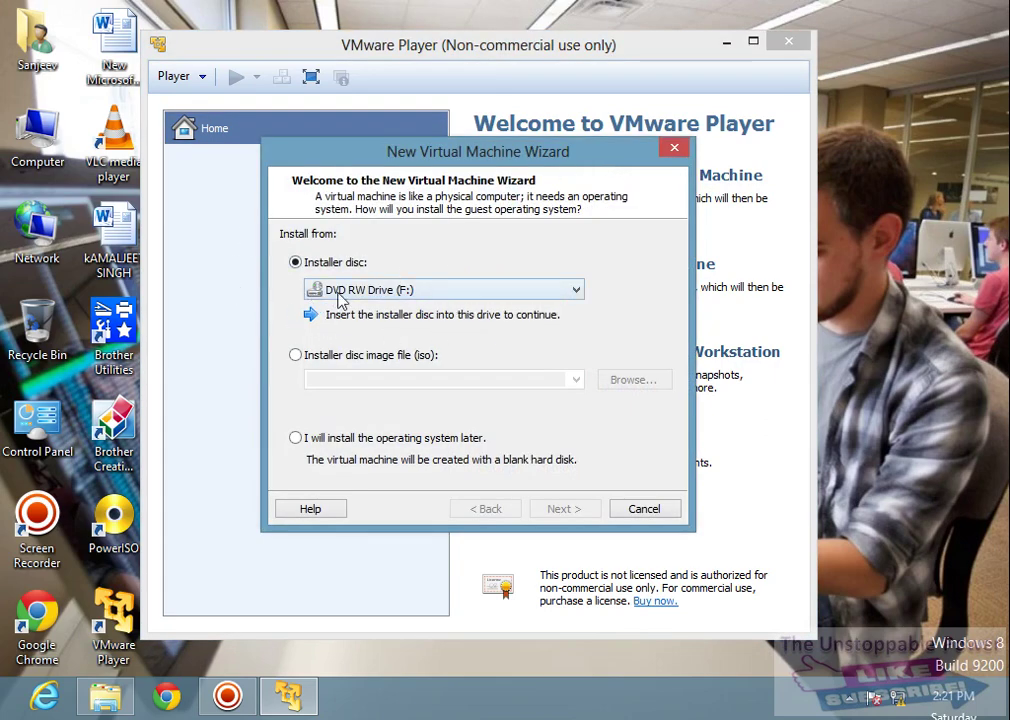
# Step: Check the available installer disc drives and the Win 7 image in the ISO folder
pyautogui.click(551, 293)
pyautogui.click(549, 293)
pyautogui.click(122, 680)
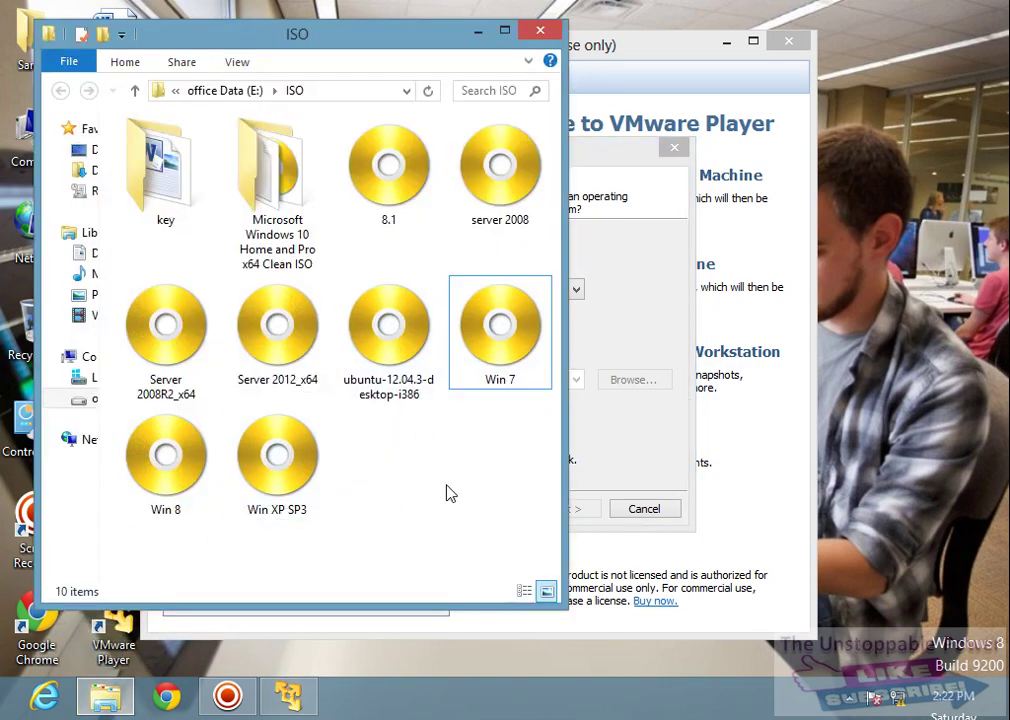
pyautogui.click(504, 372)
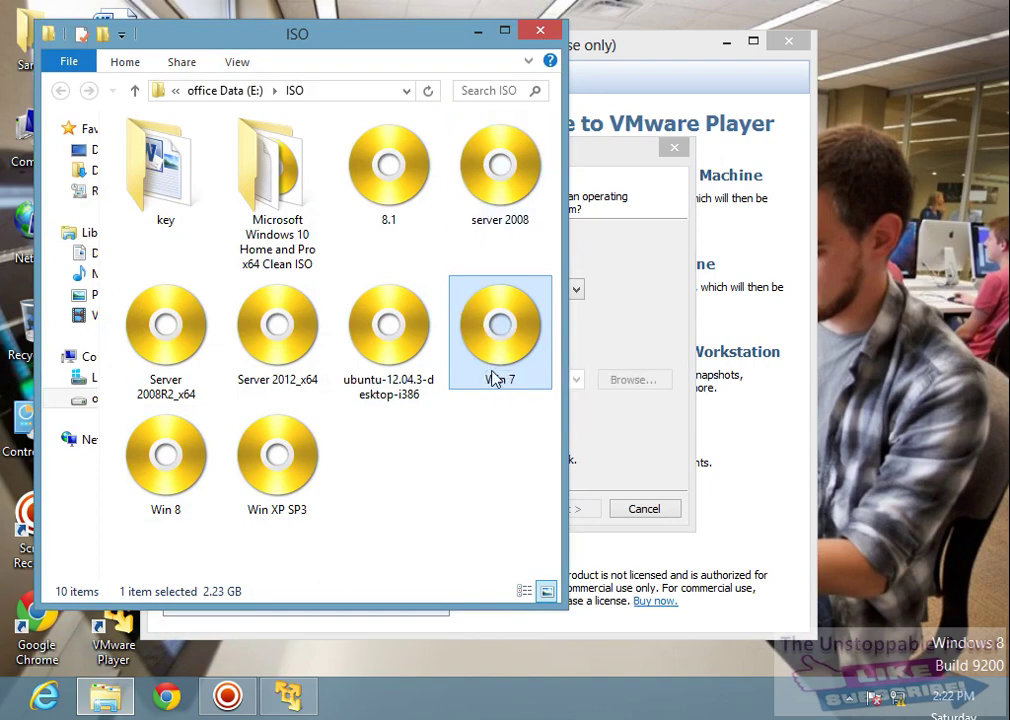
pyautogui.click(478, 30)
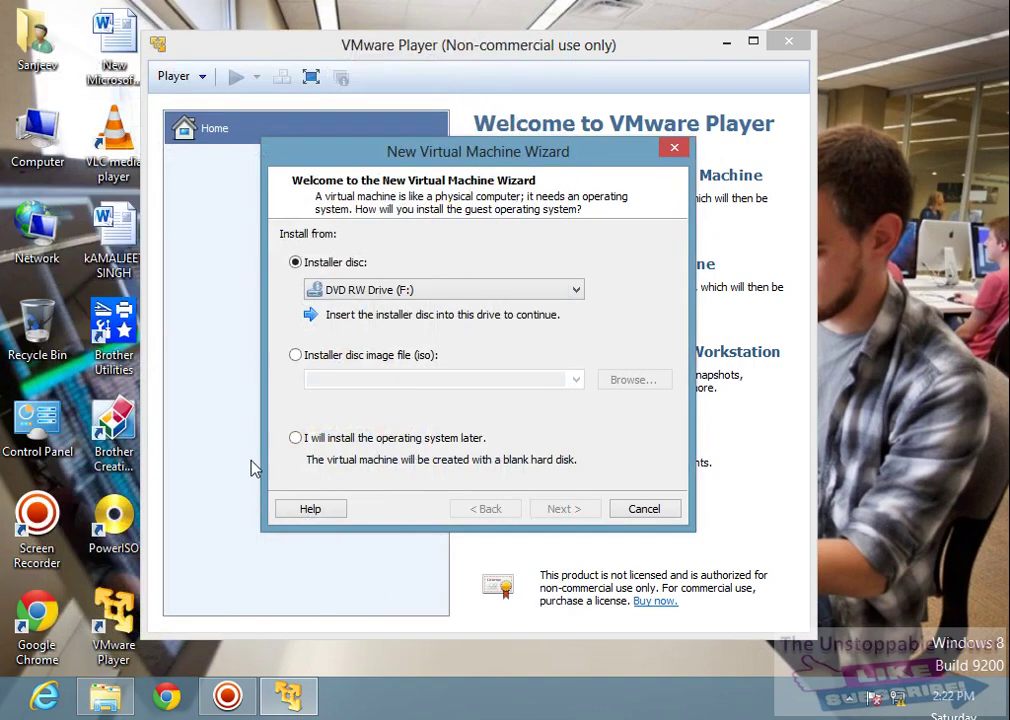
# Step: Choose the installer disc image Win 7 from the ISO folder on drive E: as the installation source
pyautogui.click(295, 357)
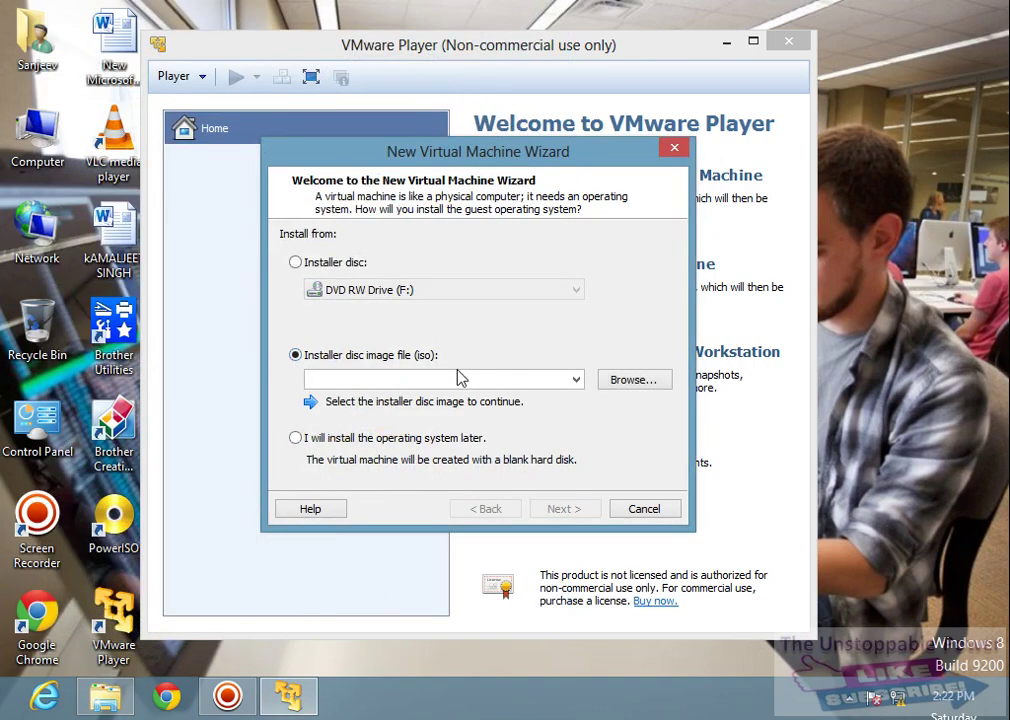
pyautogui.click(632, 384)
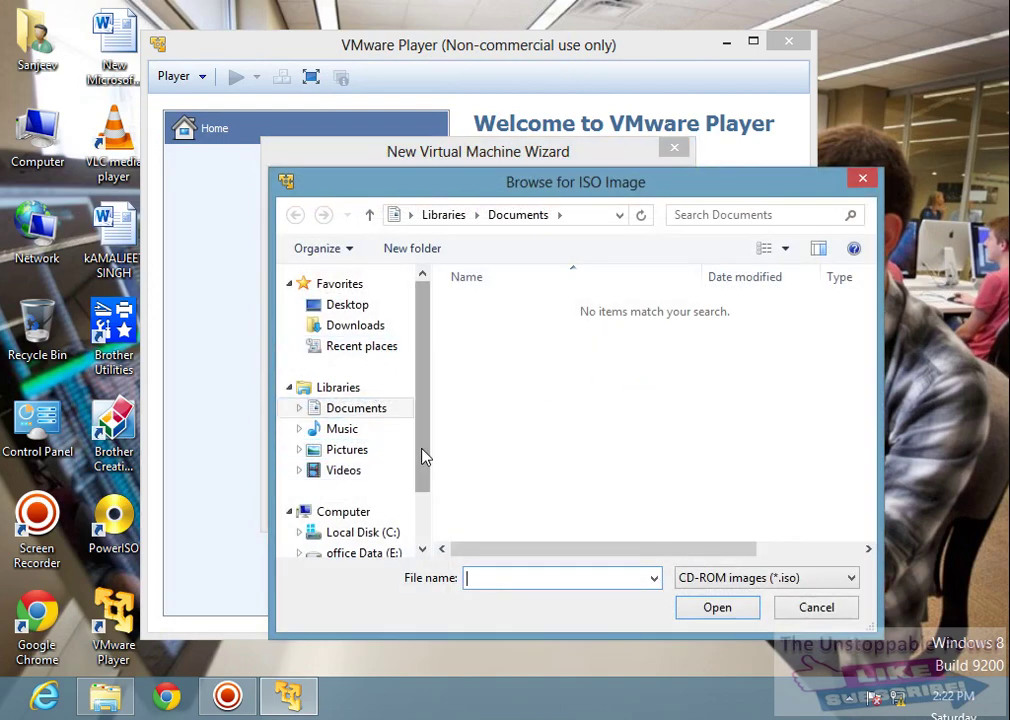
pyautogui.moveTo(422, 455); pyautogui.dragTo(422, 518)
pyautogui.click(366, 484)
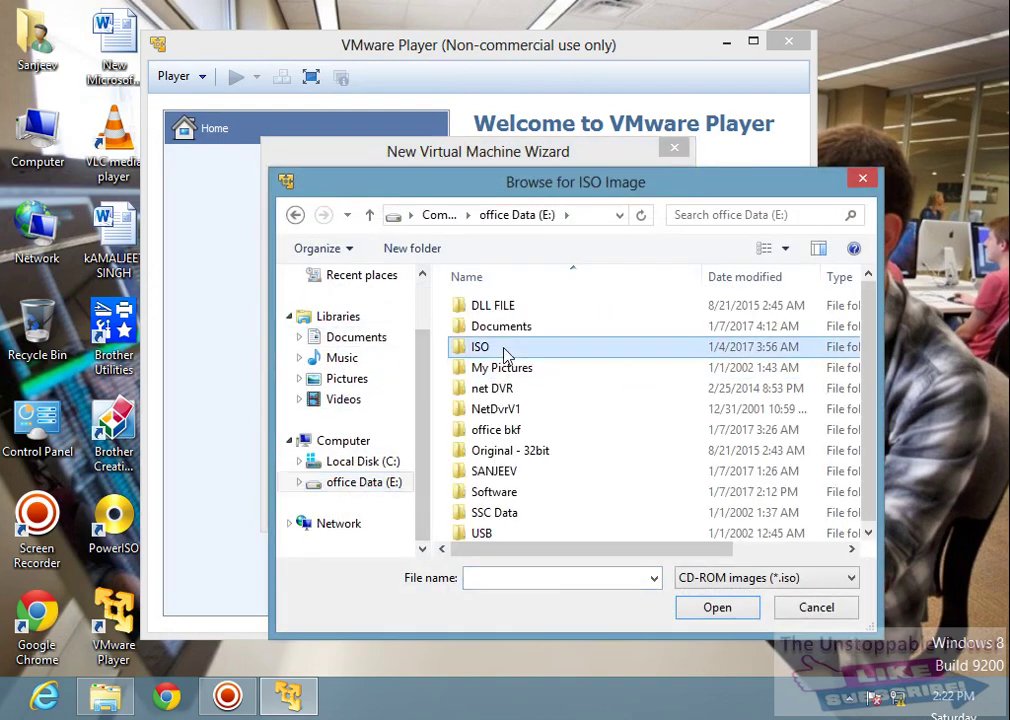
pyautogui.doubleClick(427, 346)
pyautogui.click(503, 452)
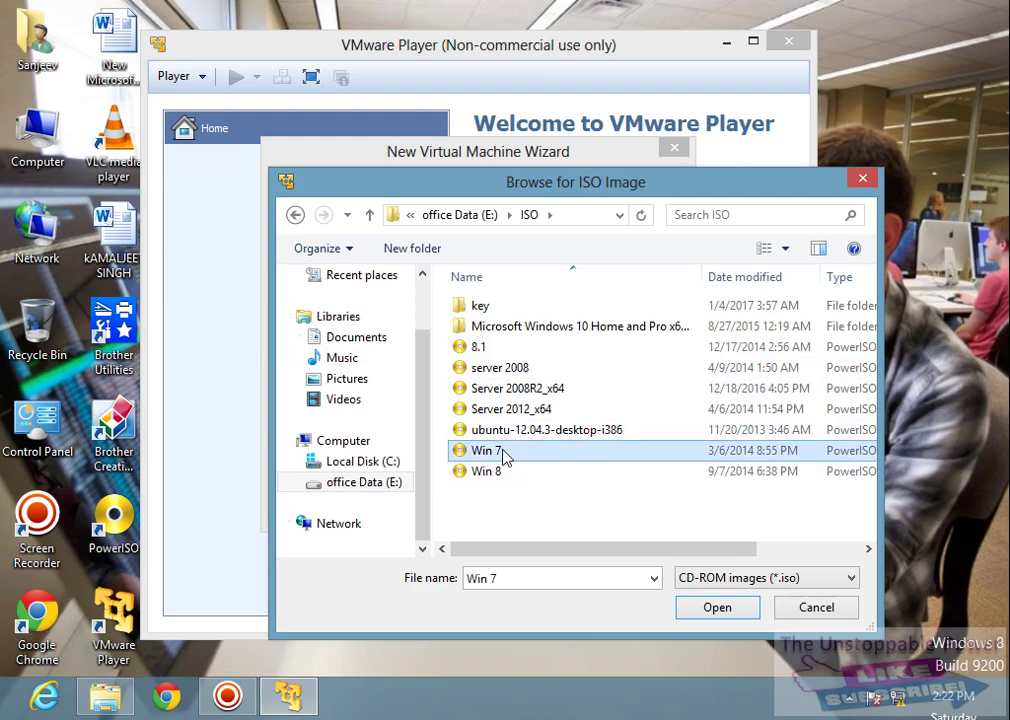
pyautogui.click(719, 610)
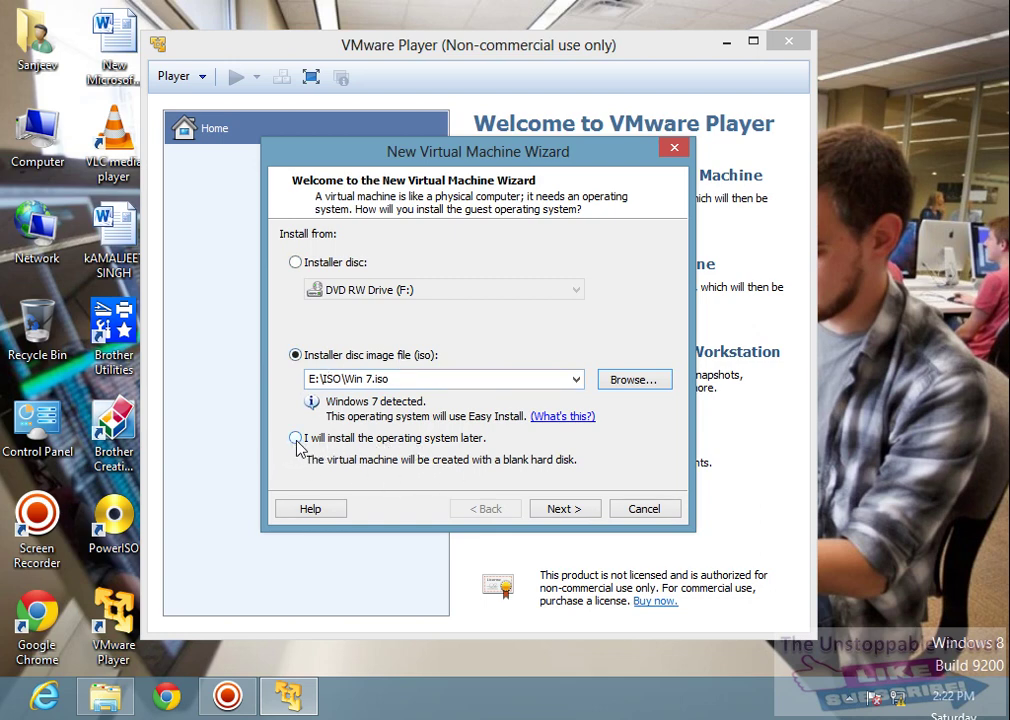
# Step: Leave the product key and password empty for Windows 7 Ultimate and agree to continue without a key
pyautogui.click(585, 512)
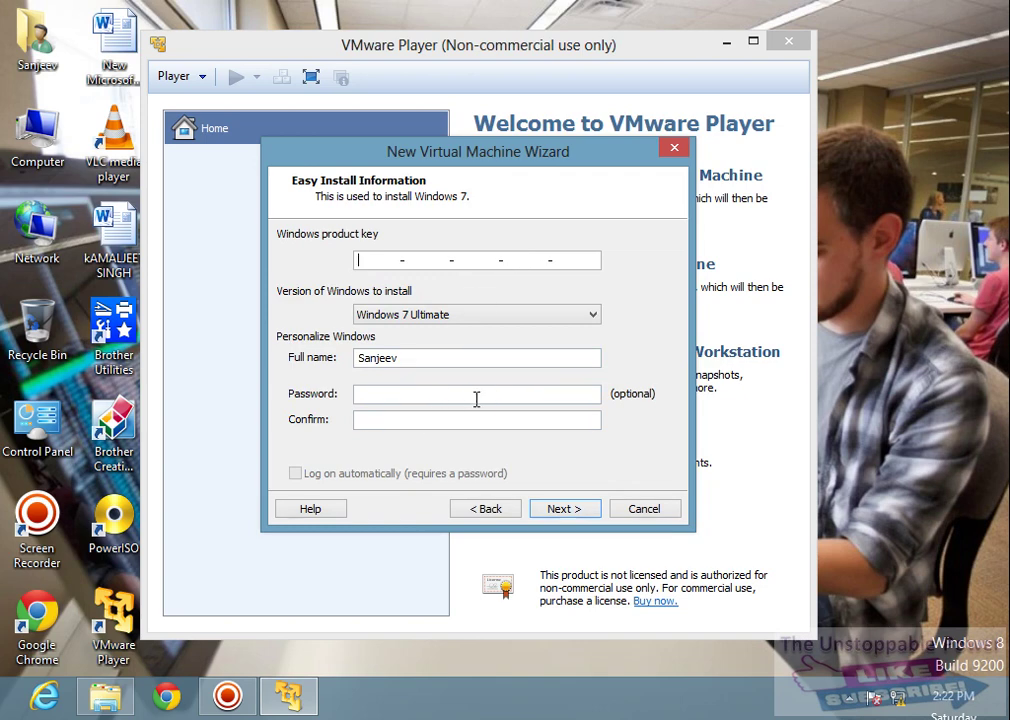
pyautogui.click(564, 519)
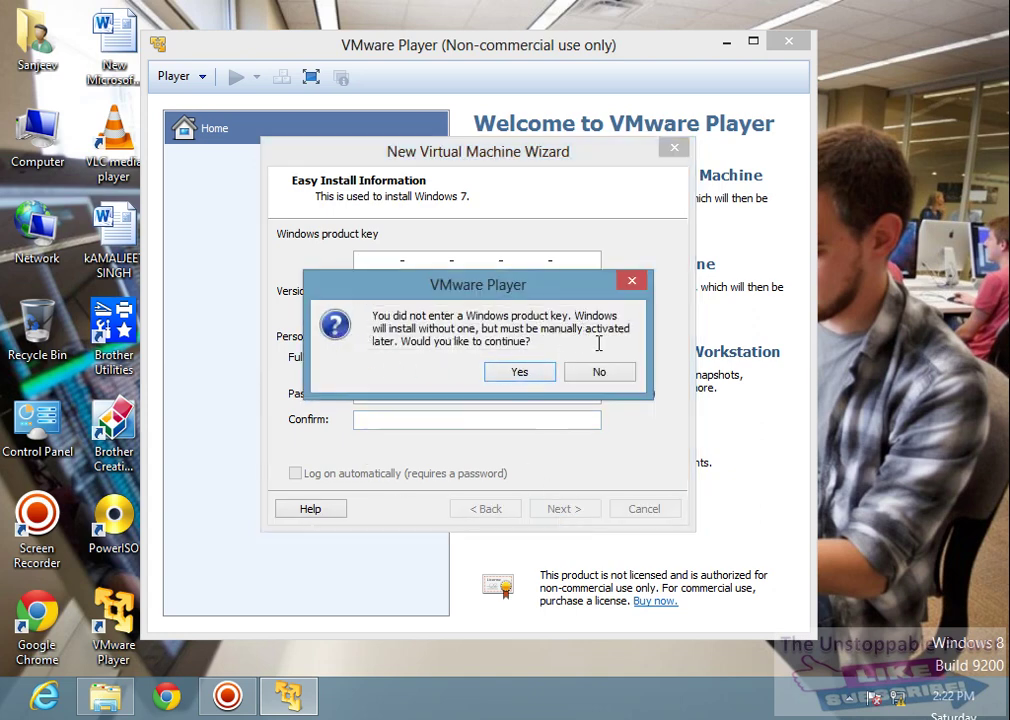
pyautogui.click(519, 373)
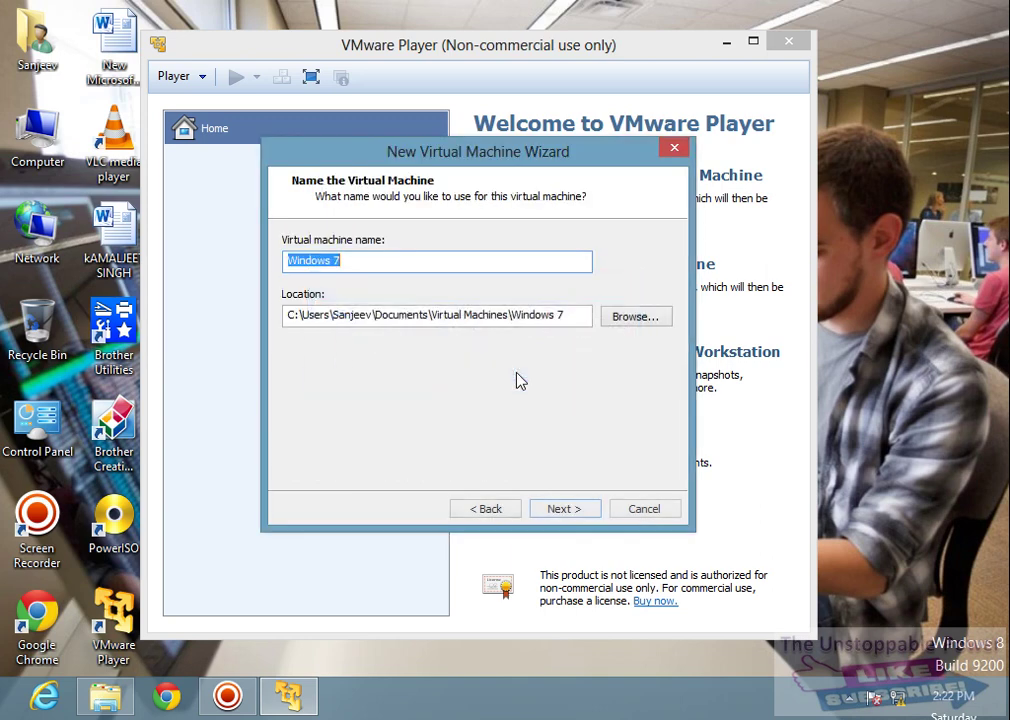
# Step: Keep the virtual machine name Windows 7 and its default location, and set the maximum disk size to 10 GB
pyautogui.click(355, 264)
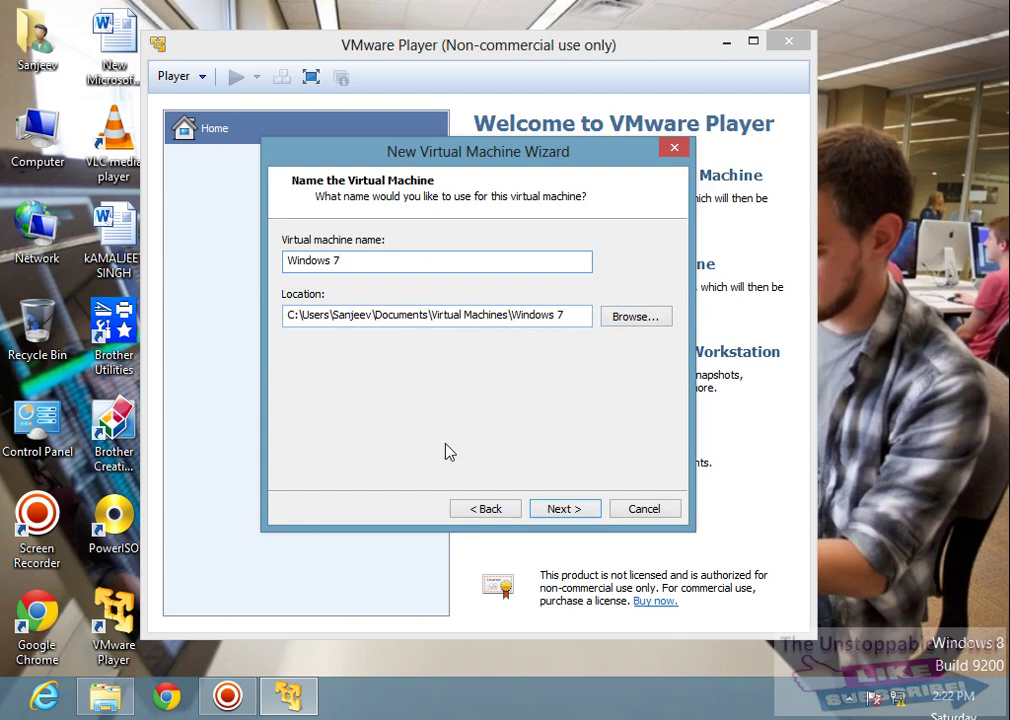
pyautogui.click(559, 512)
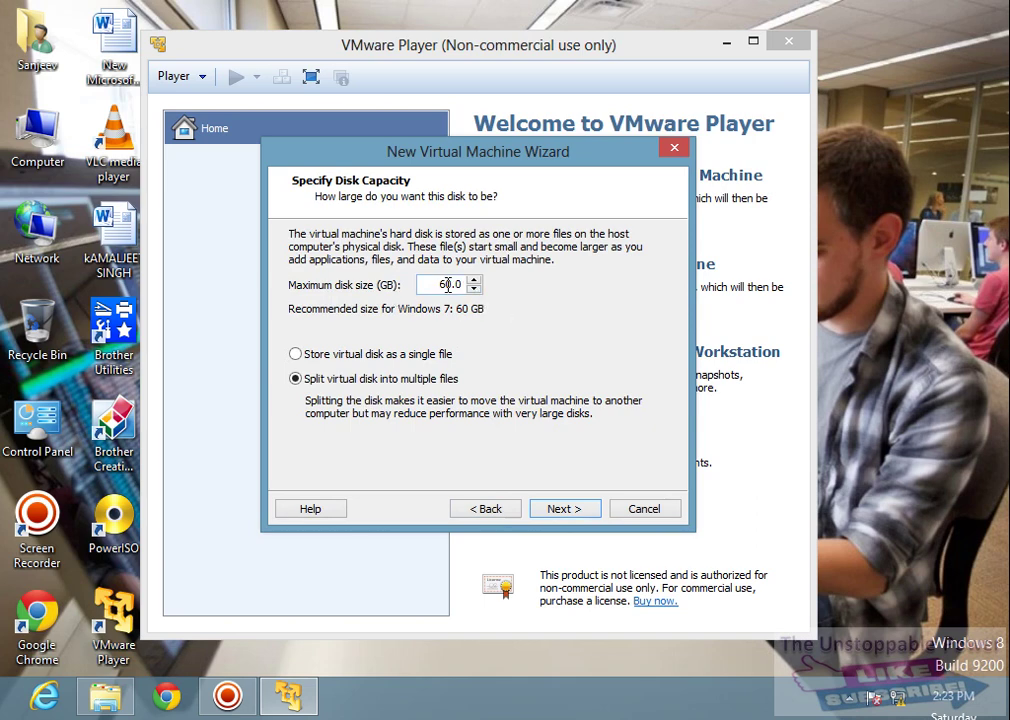
pyautogui.write('1')
pyautogui.click(563, 512)
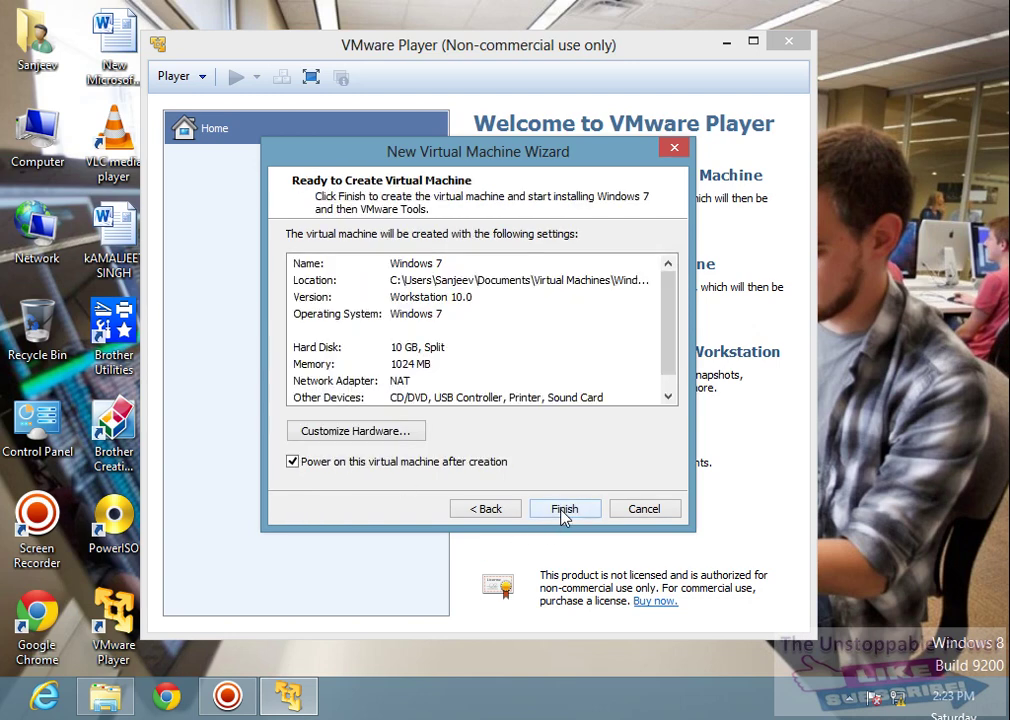
# Step: Finish the wizard to create the Windows 7 virtual machine and power it on after creation
pyautogui.click(564, 510)
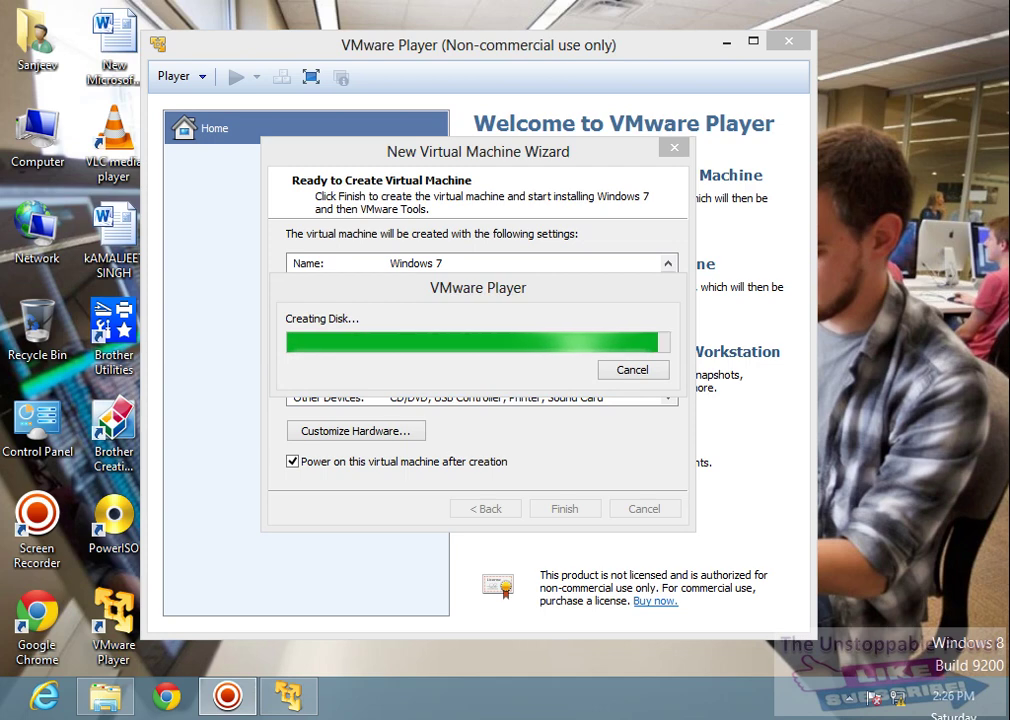
pyautogui.click(541, 372)
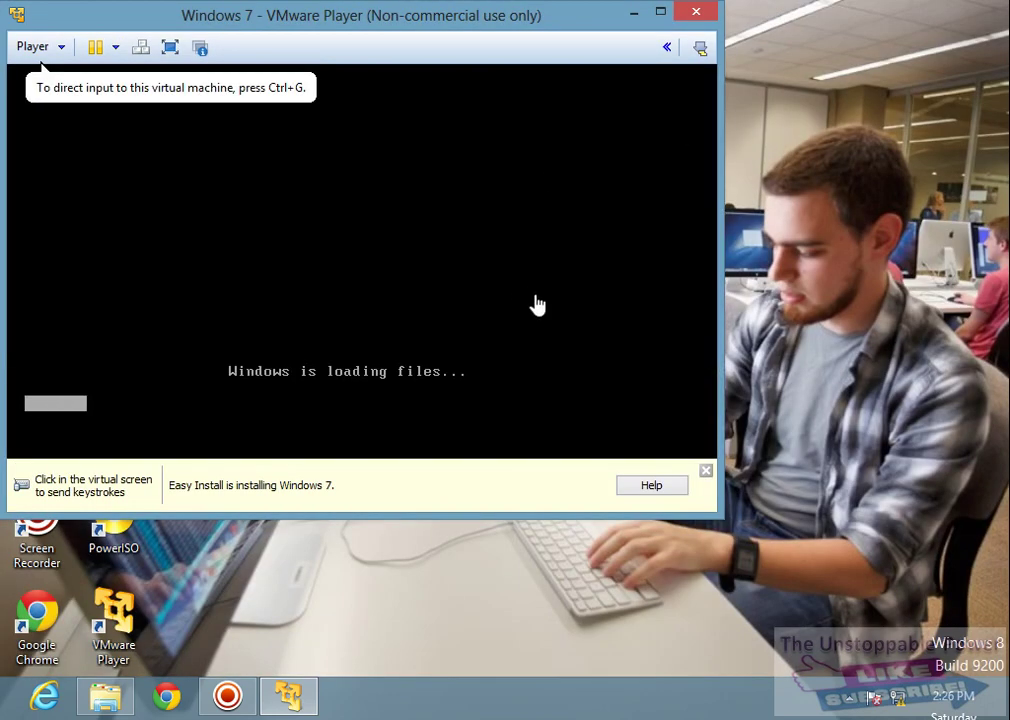
# Step: Maximize the virtual machine window and dismiss the software update dialog and the Easy Install message bar
pyautogui.click(660, 12)
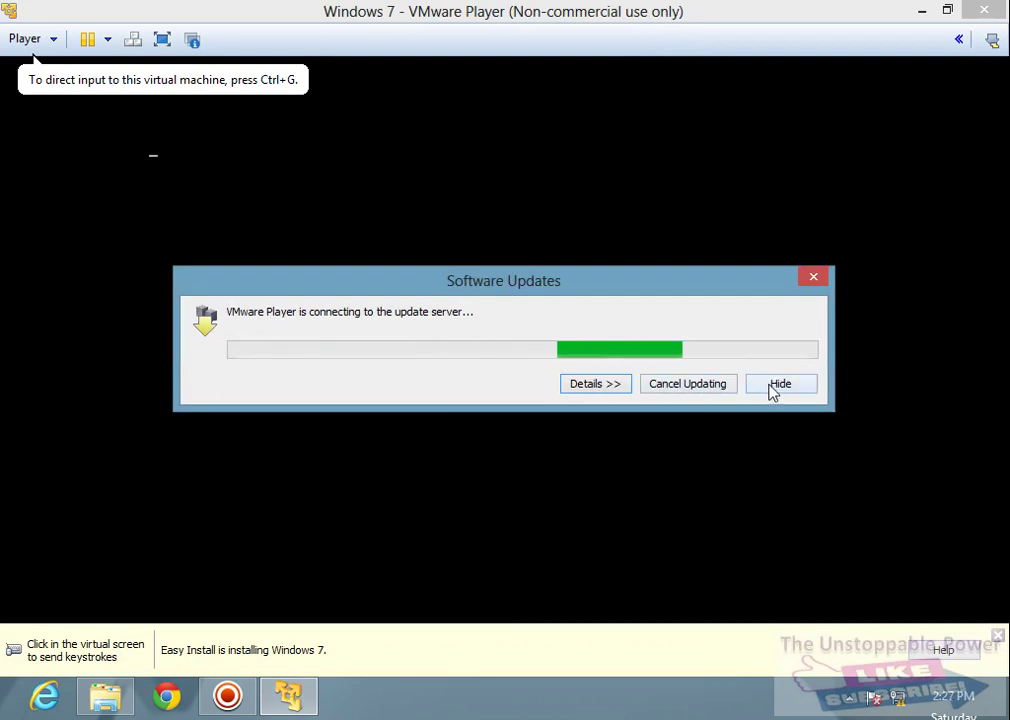
pyautogui.click(667, 388)
pyautogui.click(773, 390)
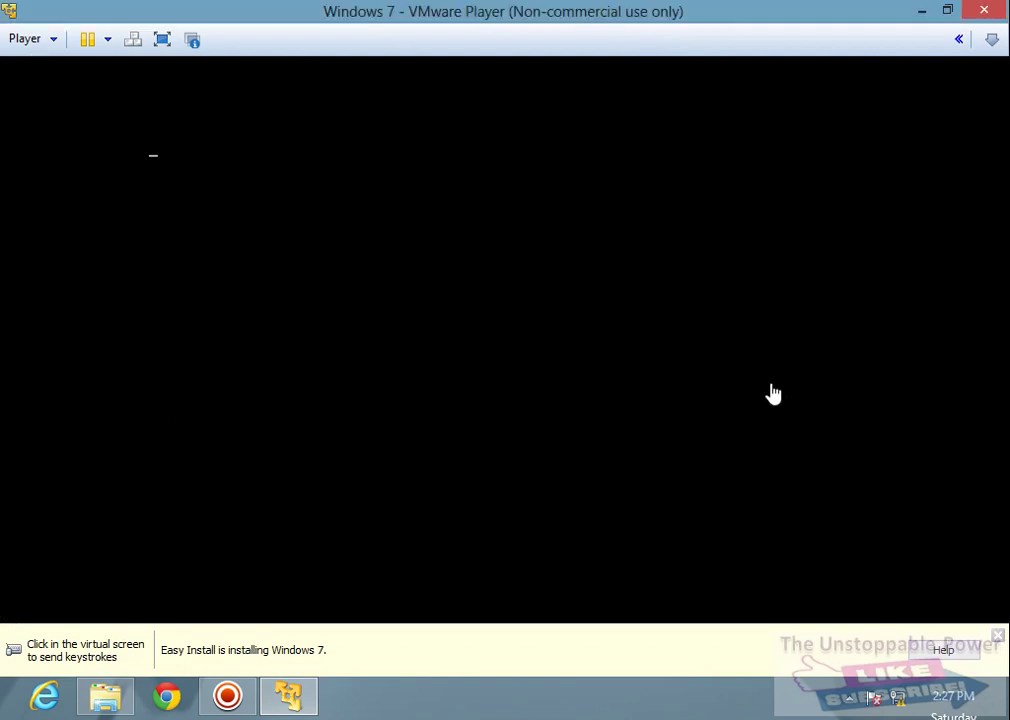
pyautogui.click(997, 637)
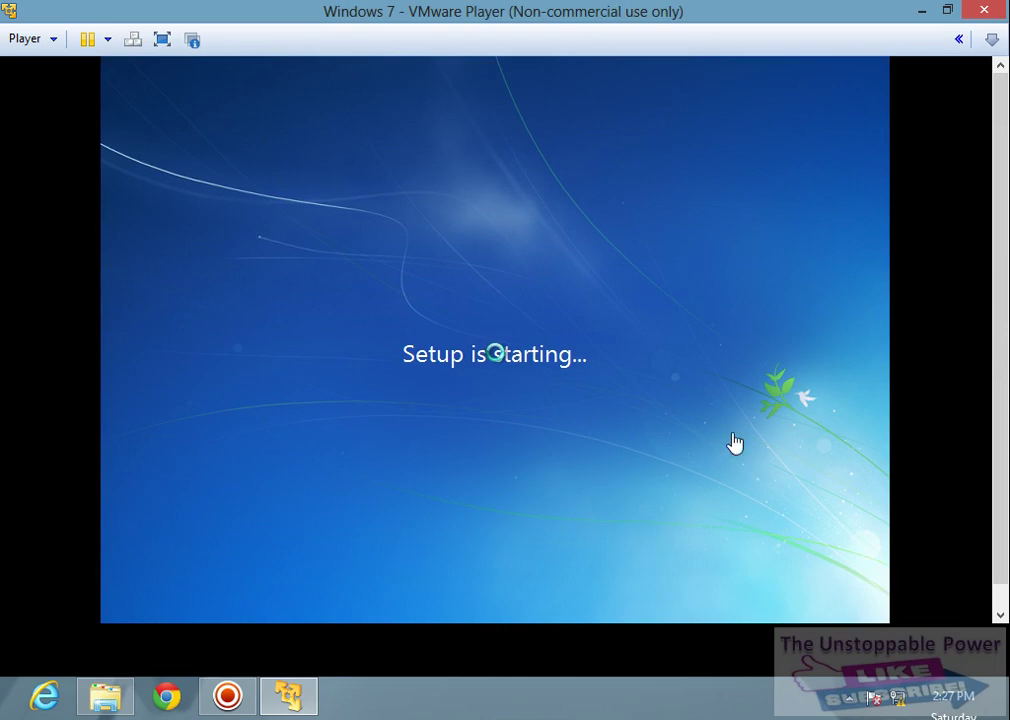
# Step: Show the virtual machine in full screen and return it to the windowed view
pyautogui.click(162, 40)
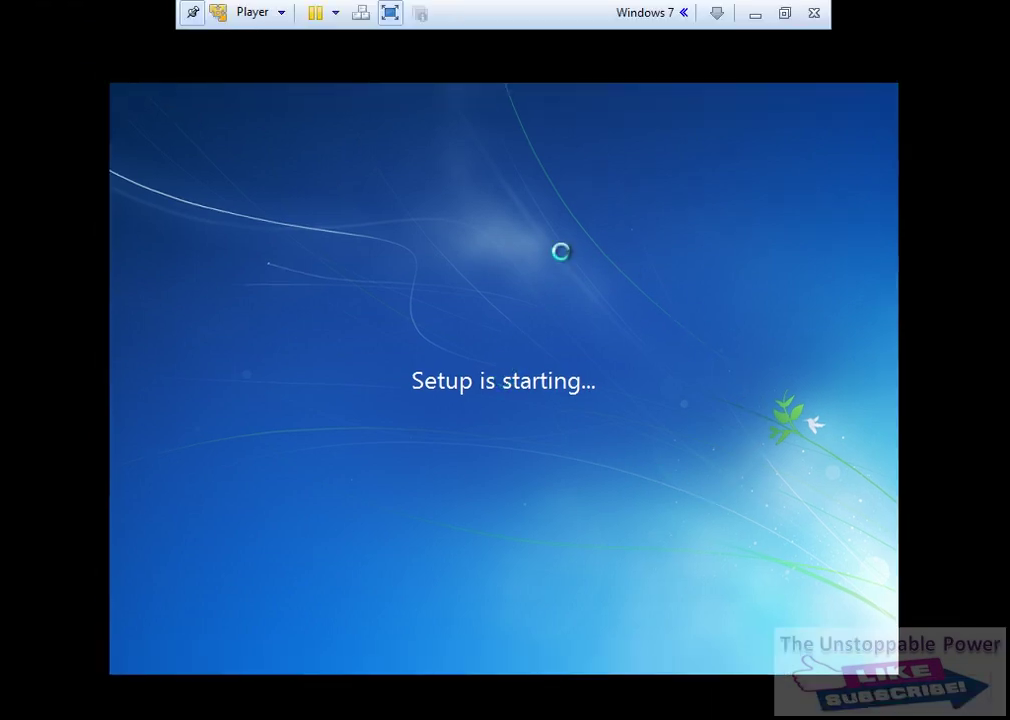
pyautogui.click(390, 12)
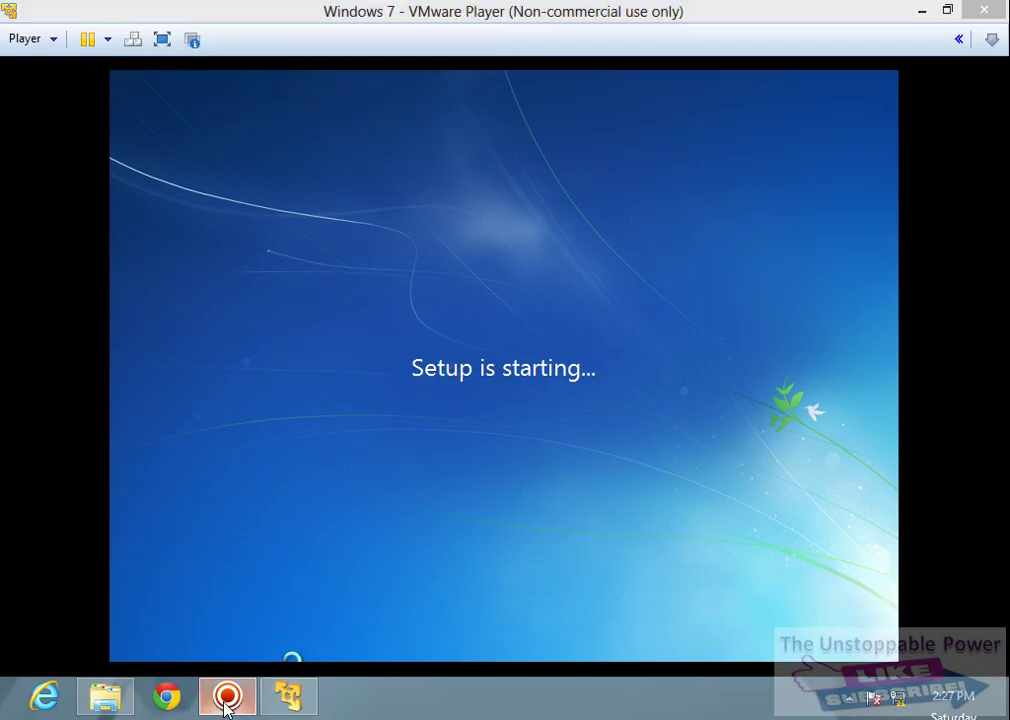
pyautogui.click(500, 422)
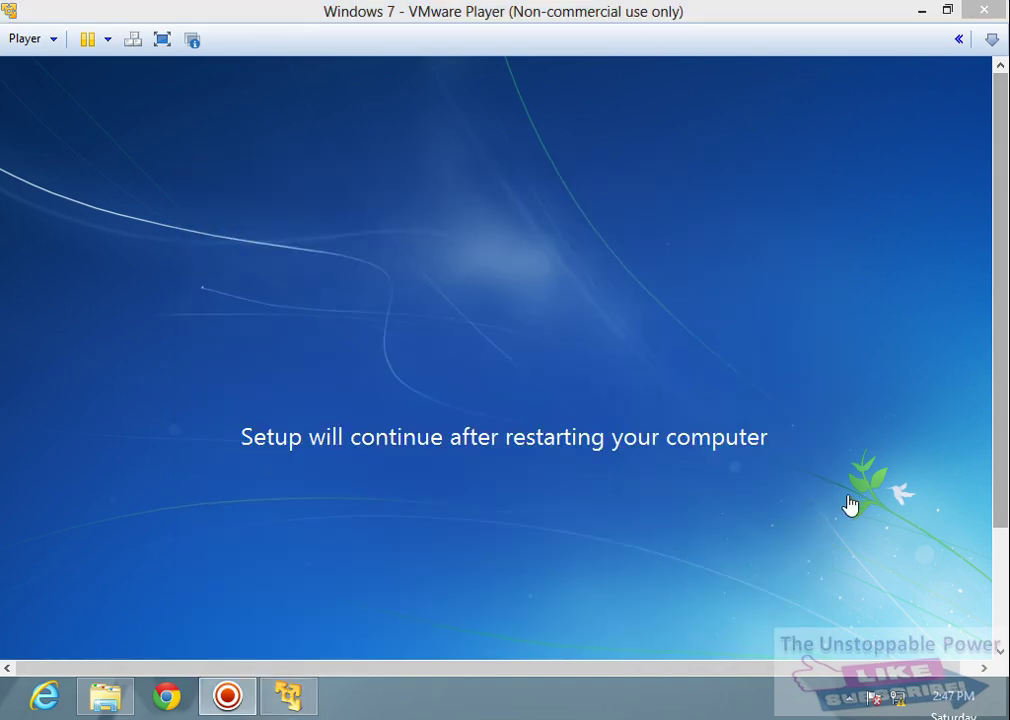
pyautogui.moveTo(1001, 442); pyautogui.dragTo(994, 480)
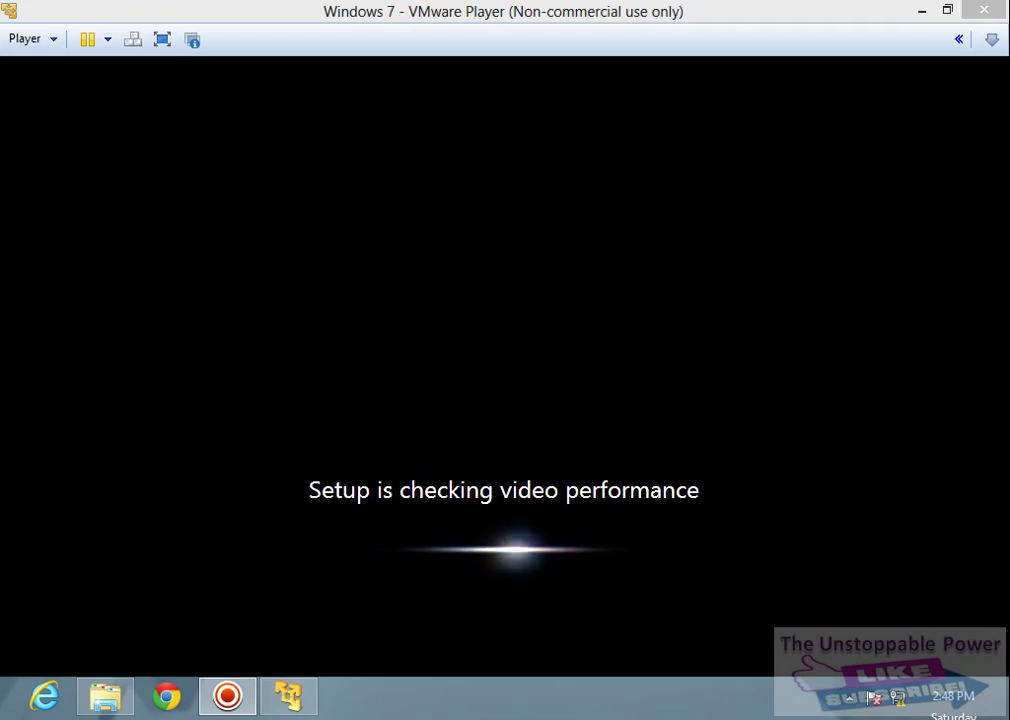
pyautogui.hotkey('shift', 'F10')
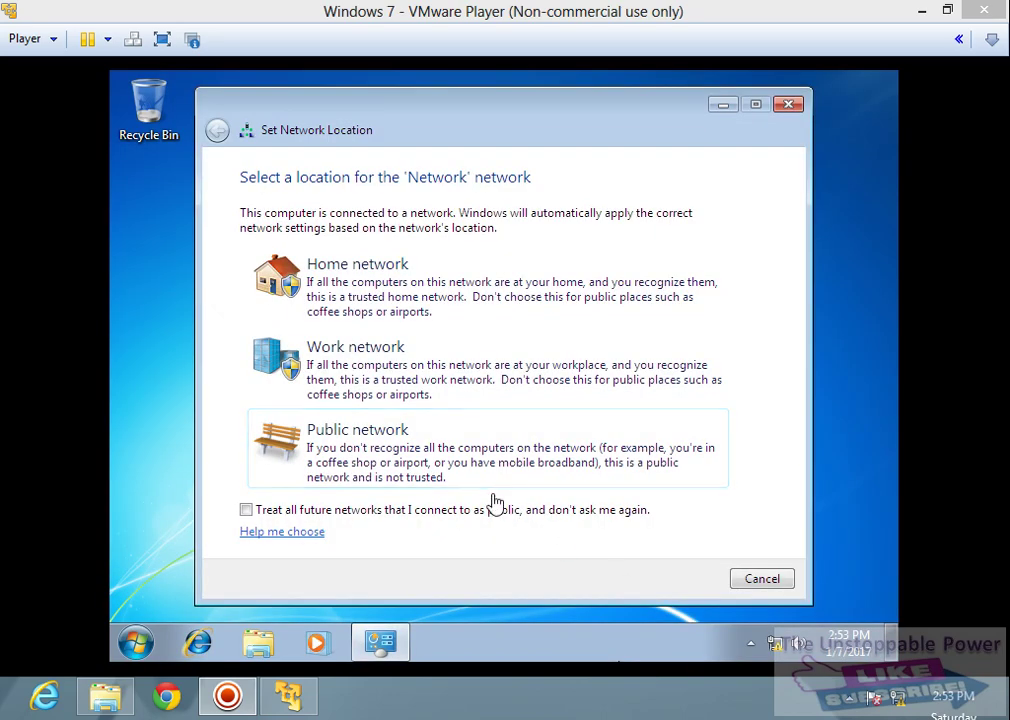
# Step: Select treating all future networks as public, cancel the Set Network Location dialog, and look over the guest's Start menu
pyautogui.click(246, 510)
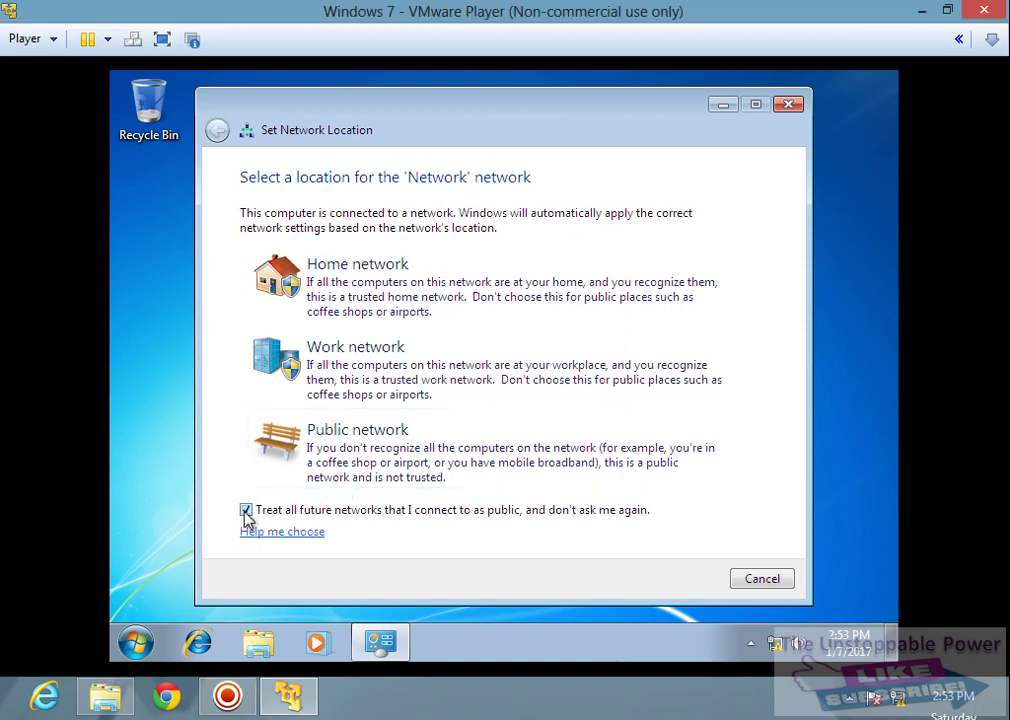
pyautogui.click(750, 578)
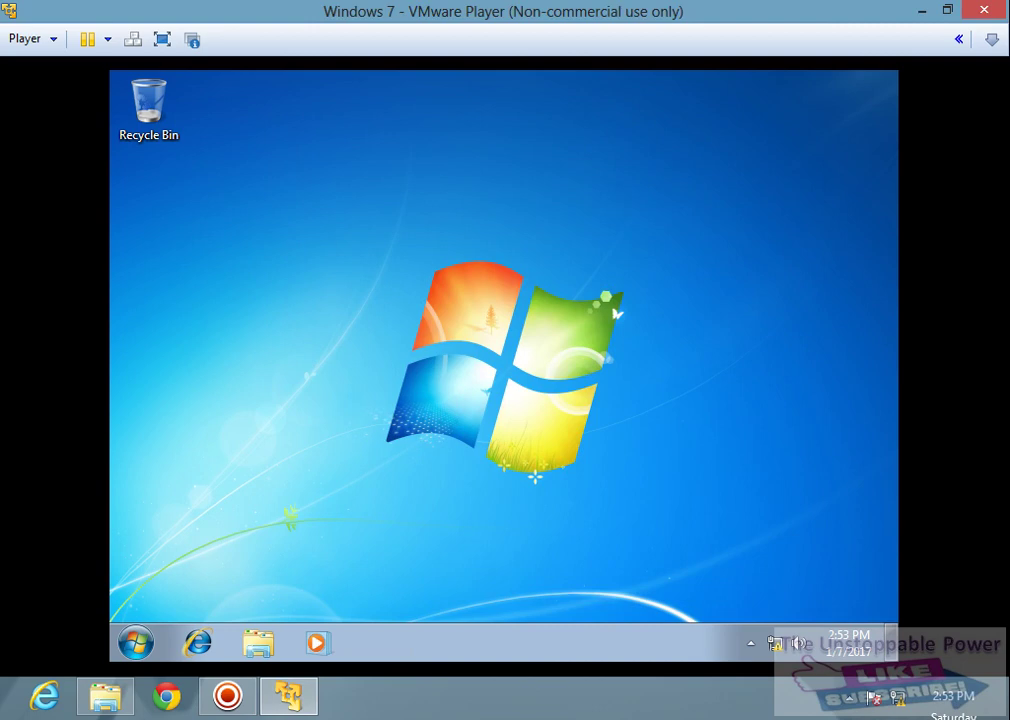
pyautogui.click(135, 644)
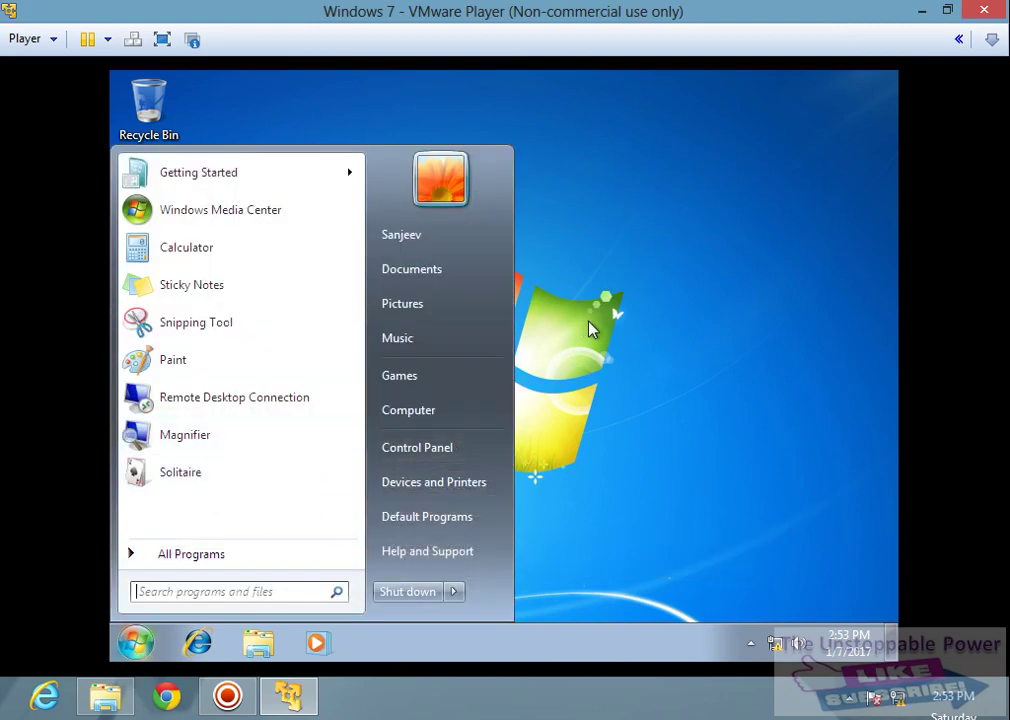
pyautogui.click(643, 321)
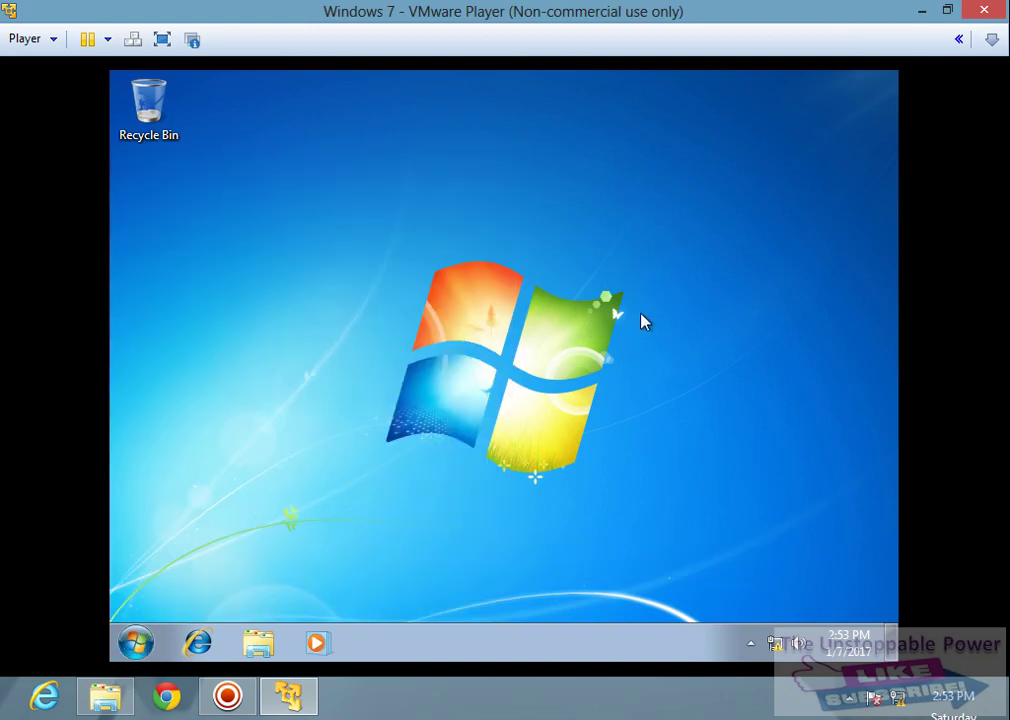
# Step: Switch from the virtual machine to the host desktop, refresh it, and return to the maximized virtual machine
pyautogui.click(947, 10)
pyautogui.click(636, 14)
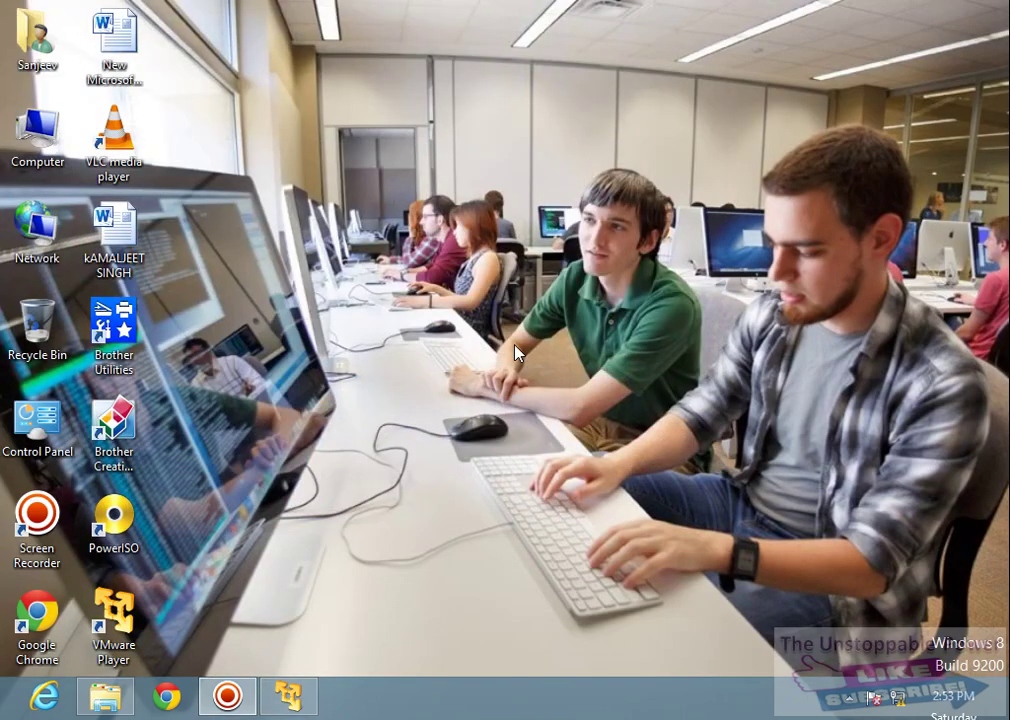
pyautogui.rightClick(412, 158)
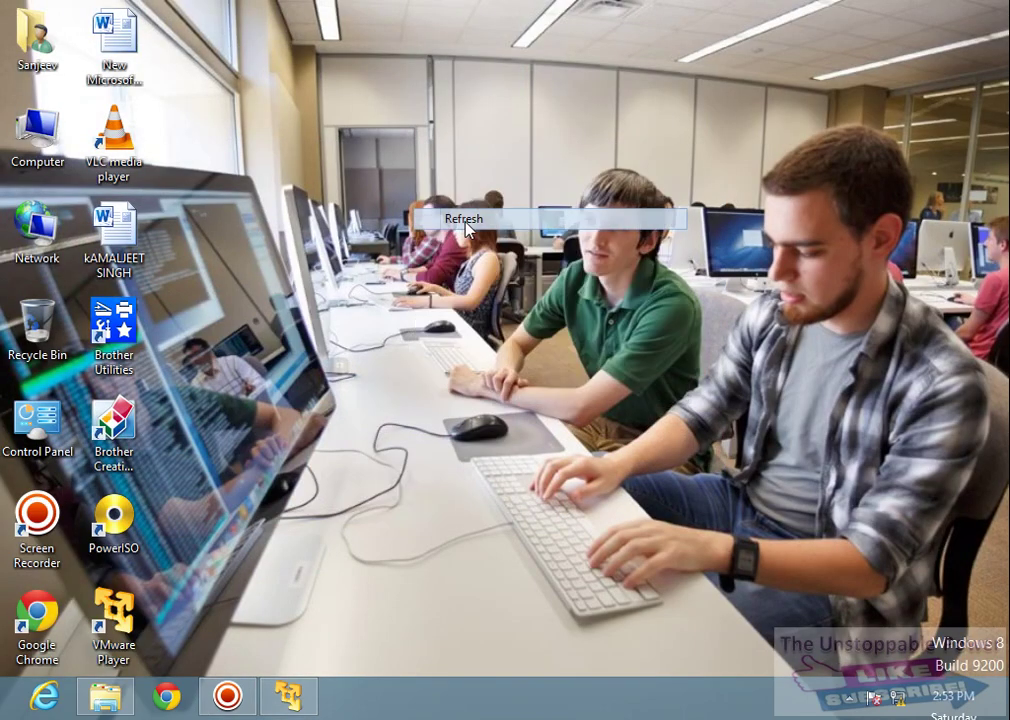
pyautogui.click(467, 228)
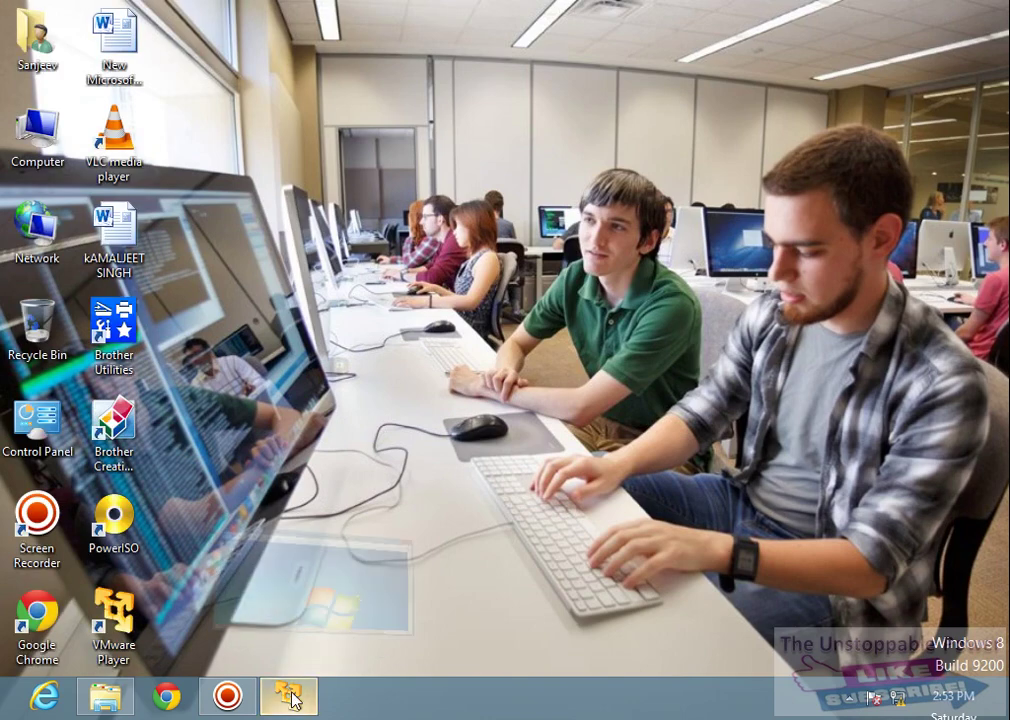
pyautogui.click(289, 697)
pyautogui.click(660, 11)
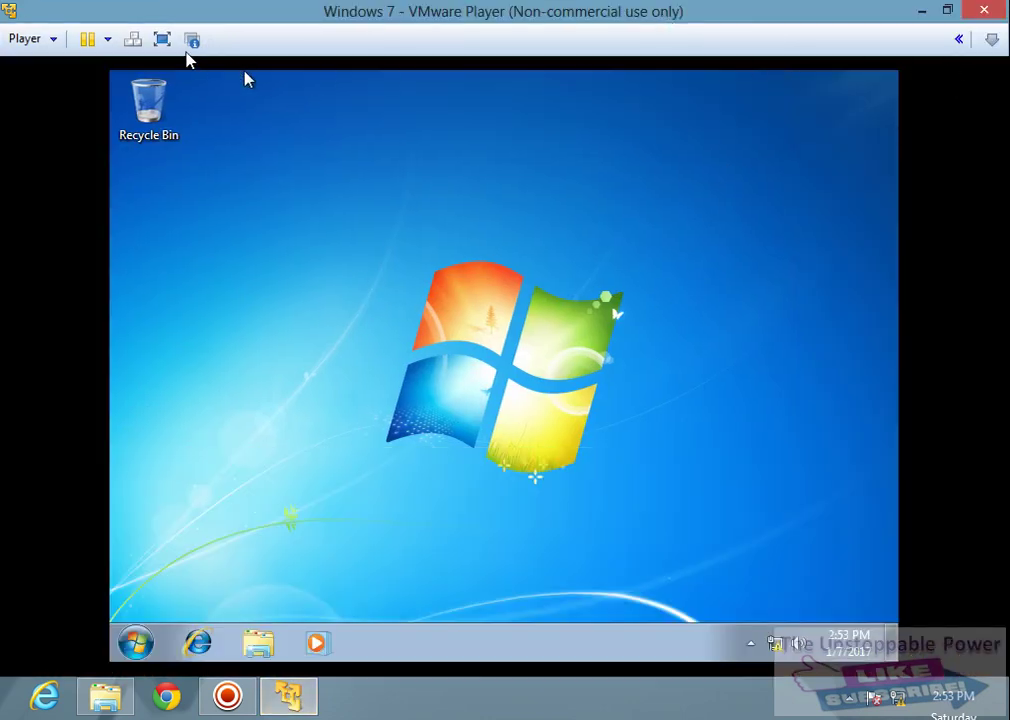
# Step: Show the virtual machine in full screen, minimize it to refresh the host desktop, and bring it back
pyautogui.click(163, 40)
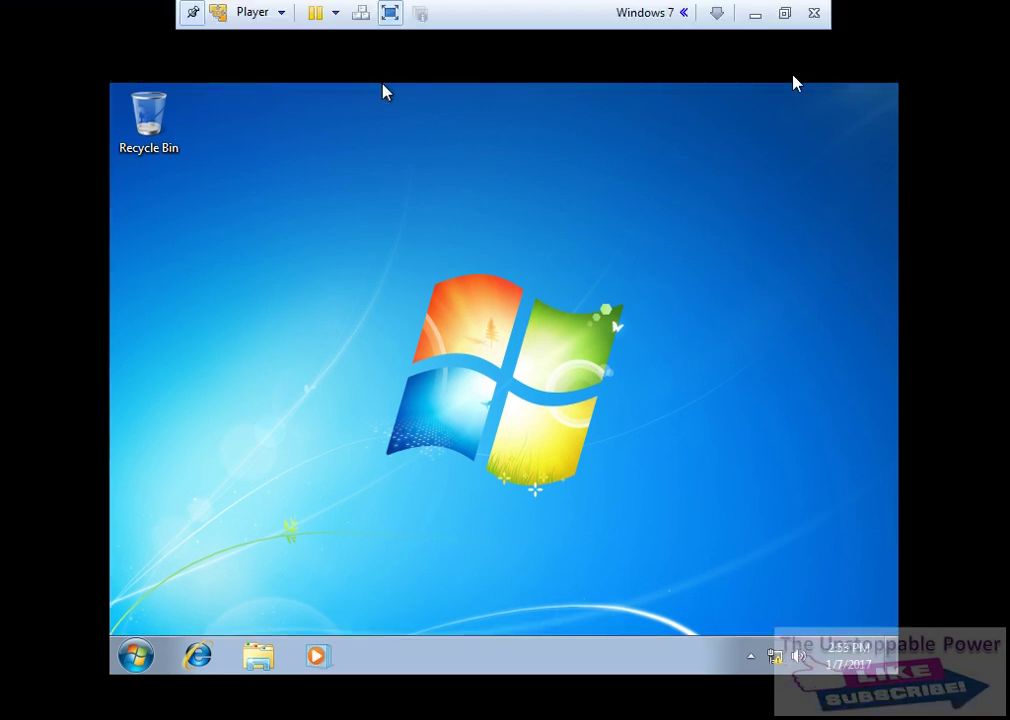
pyautogui.click(755, 13)
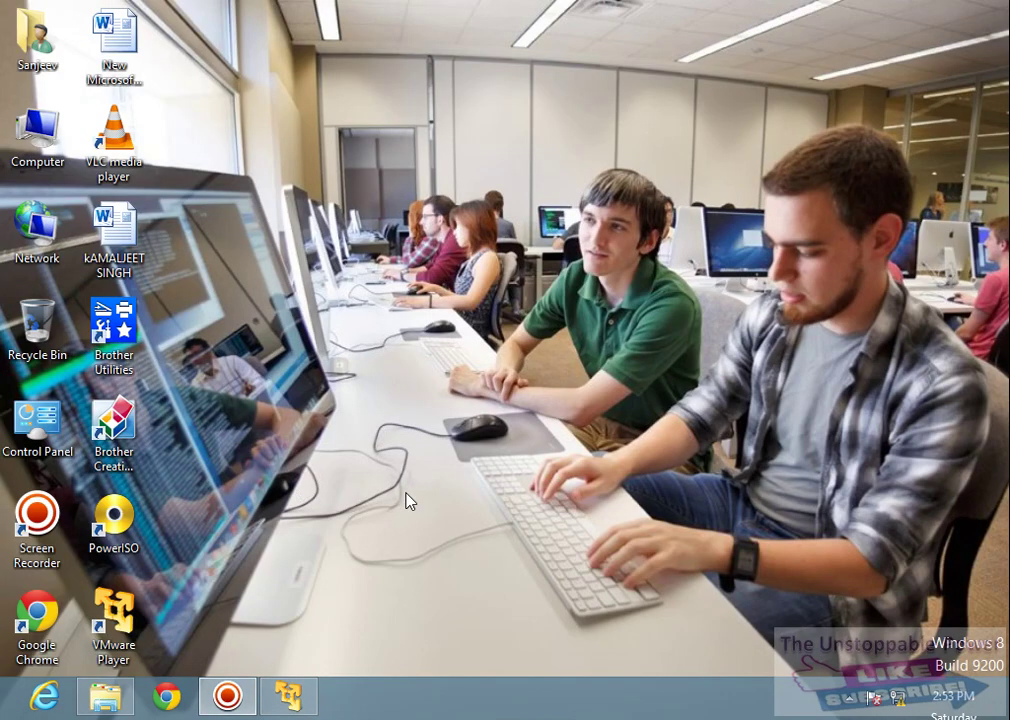
pyautogui.rightClick(321, 410)
pyautogui.click(379, 467)
pyautogui.click(290, 697)
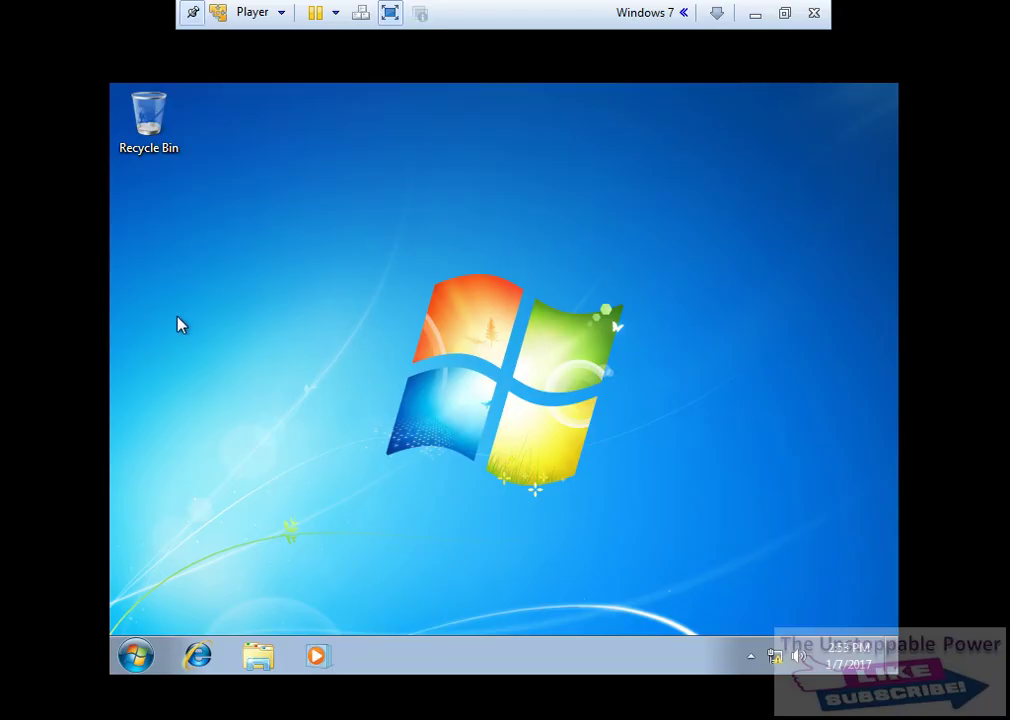
# Step: Refresh the Windows 7 guest desktop and look over its Start menu
pyautogui.rightClick(267, 256)
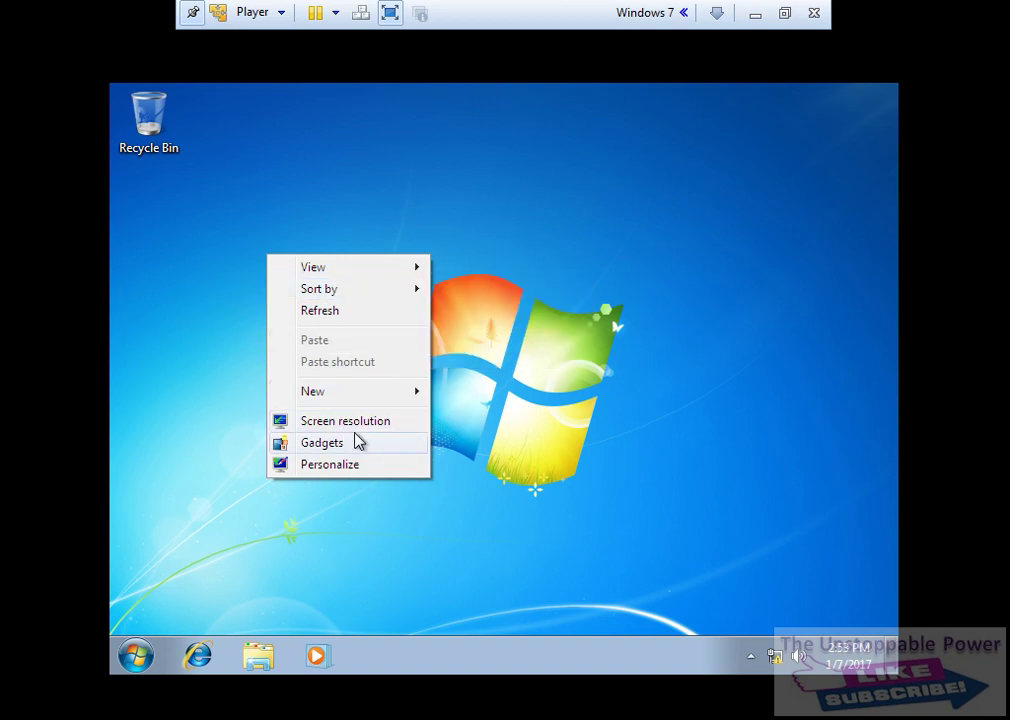
pyautogui.click(322, 312)
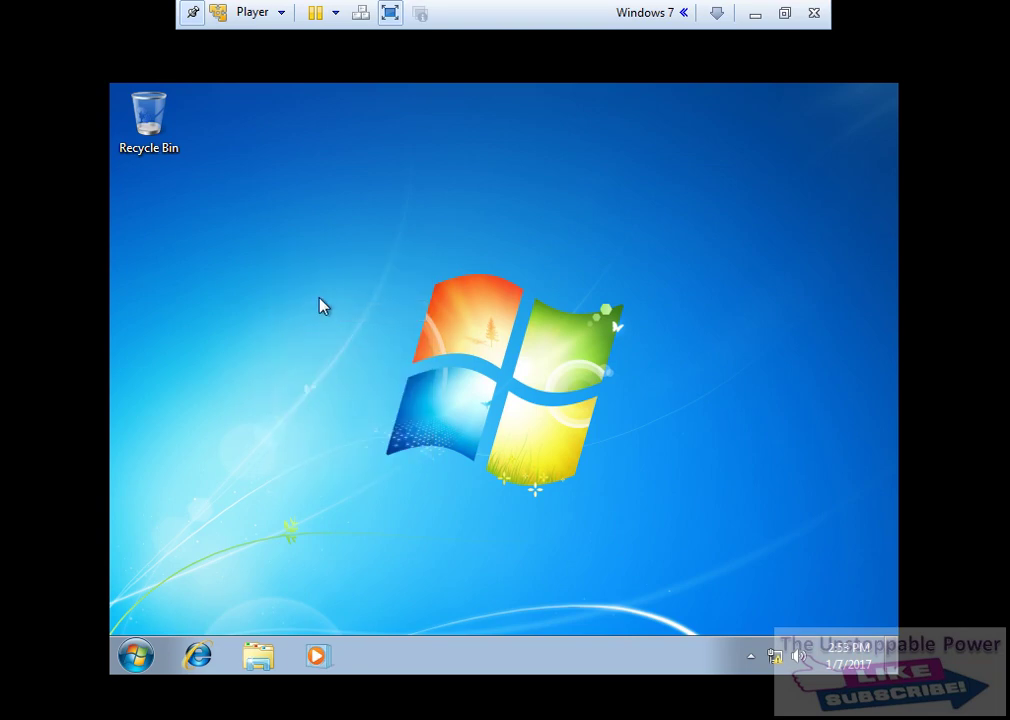
pyautogui.click(136, 655)
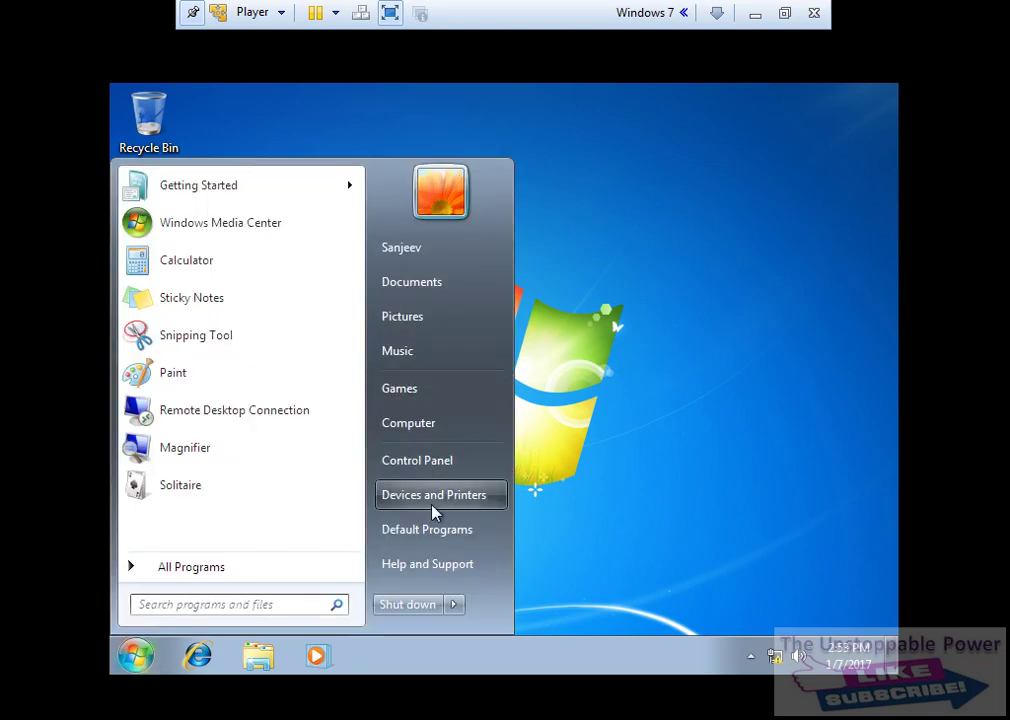
pyautogui.click(635, 450)
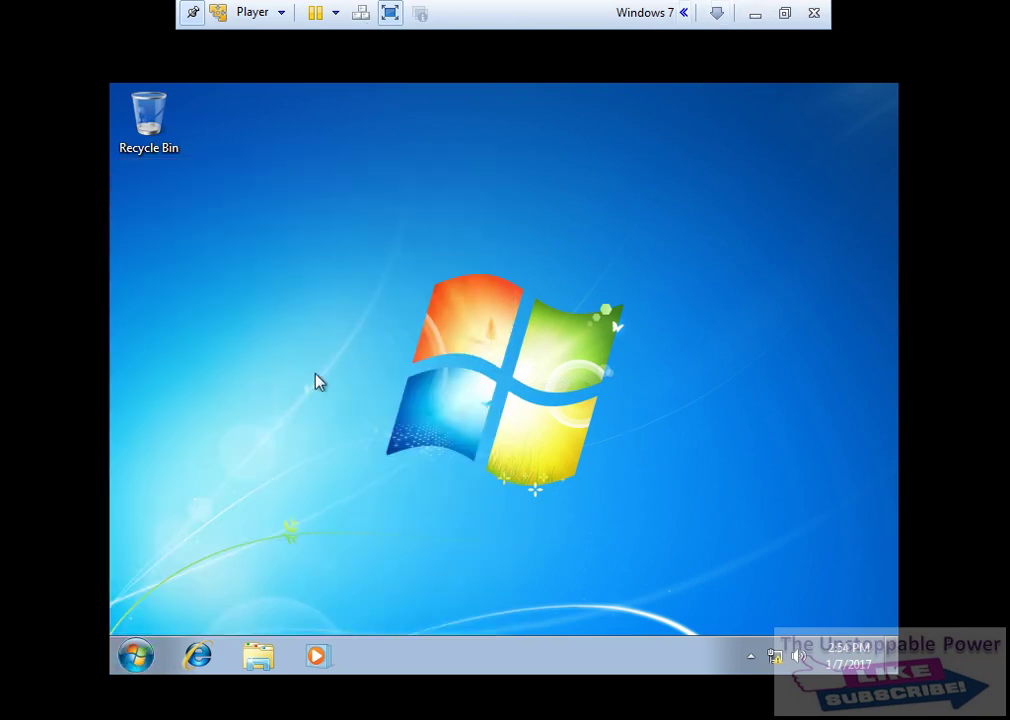
# Step: Shut down Windows 7 from within the guest
pyautogui.click(138, 662)
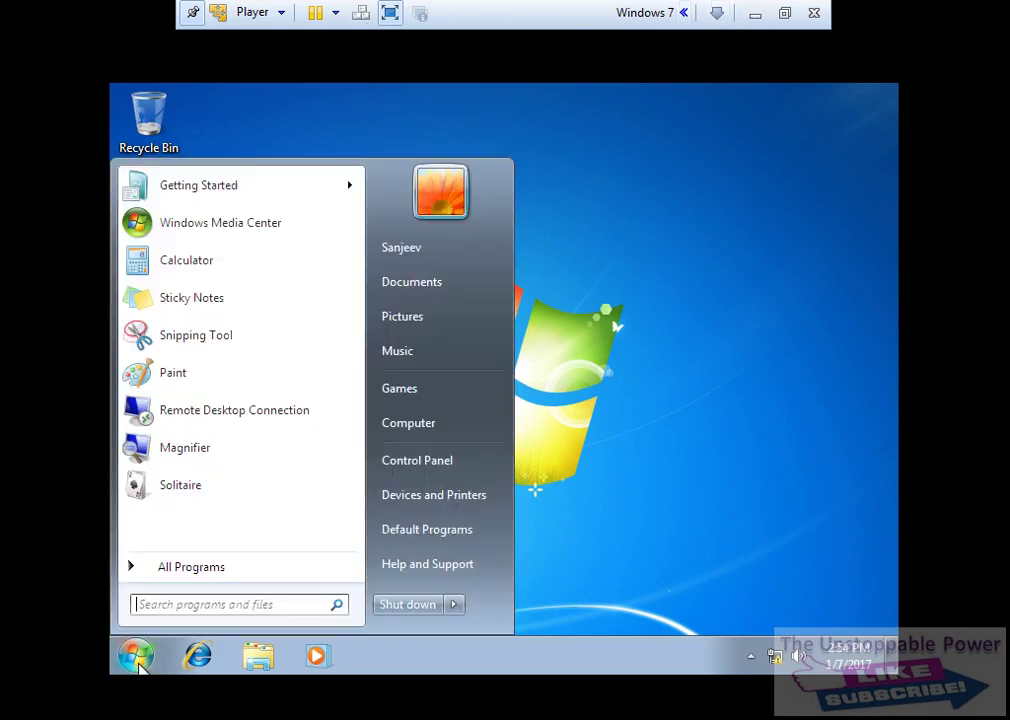
pyautogui.click(412, 607)
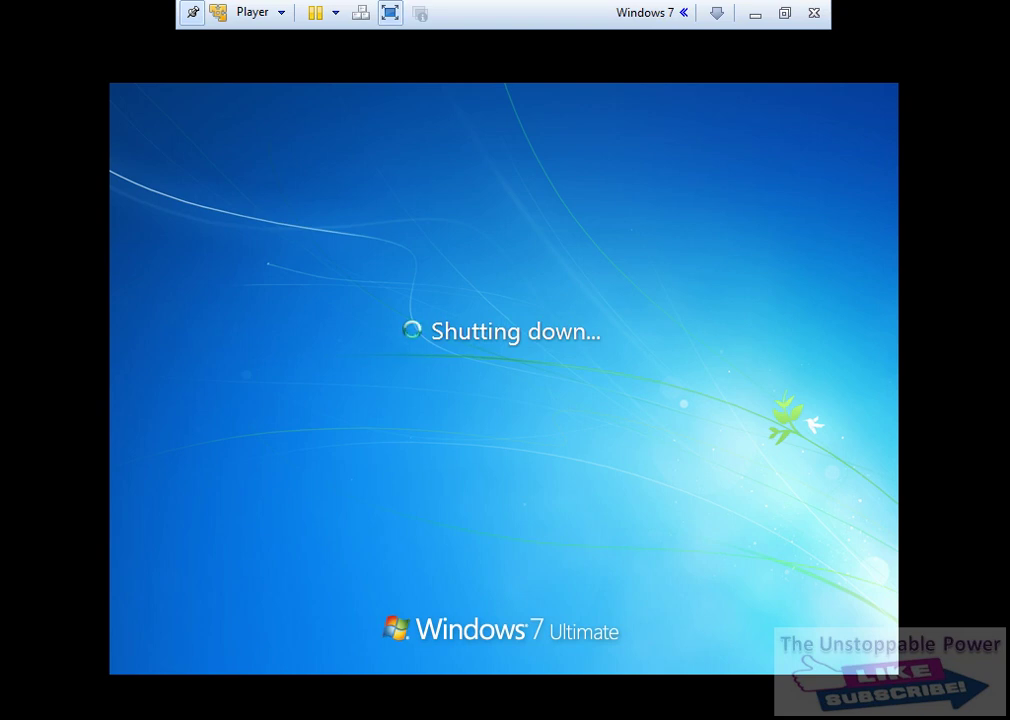
# Step: Leave full screen, restore the virtual machine window to its smaller size, and move it on the host desktop
pyautogui.click(784, 13)
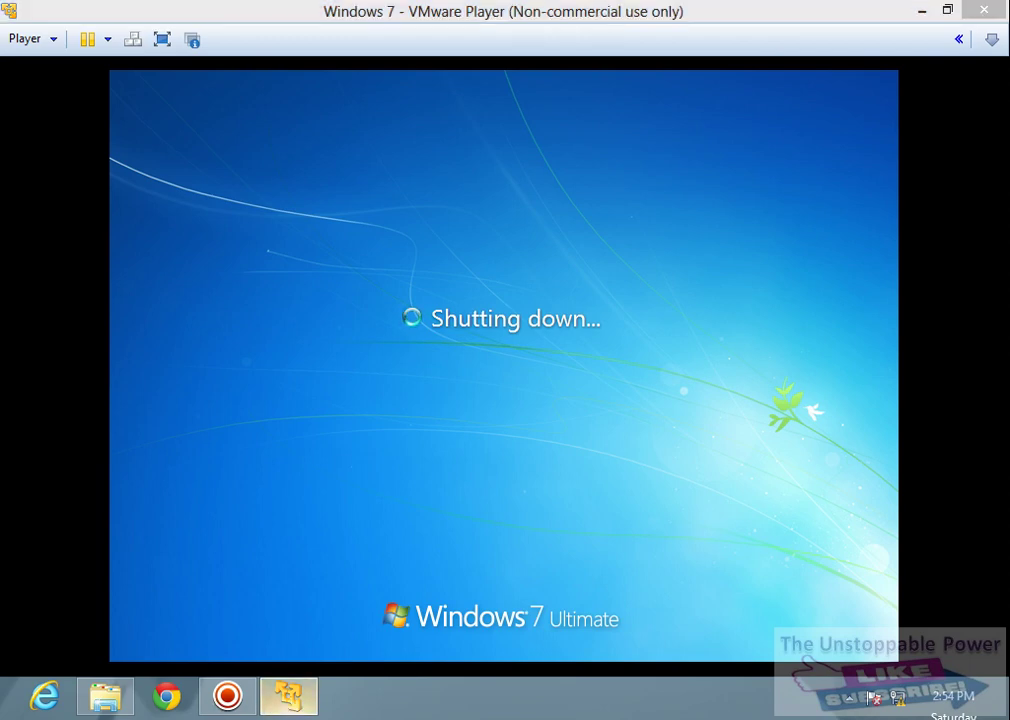
pyautogui.click(220, 700)
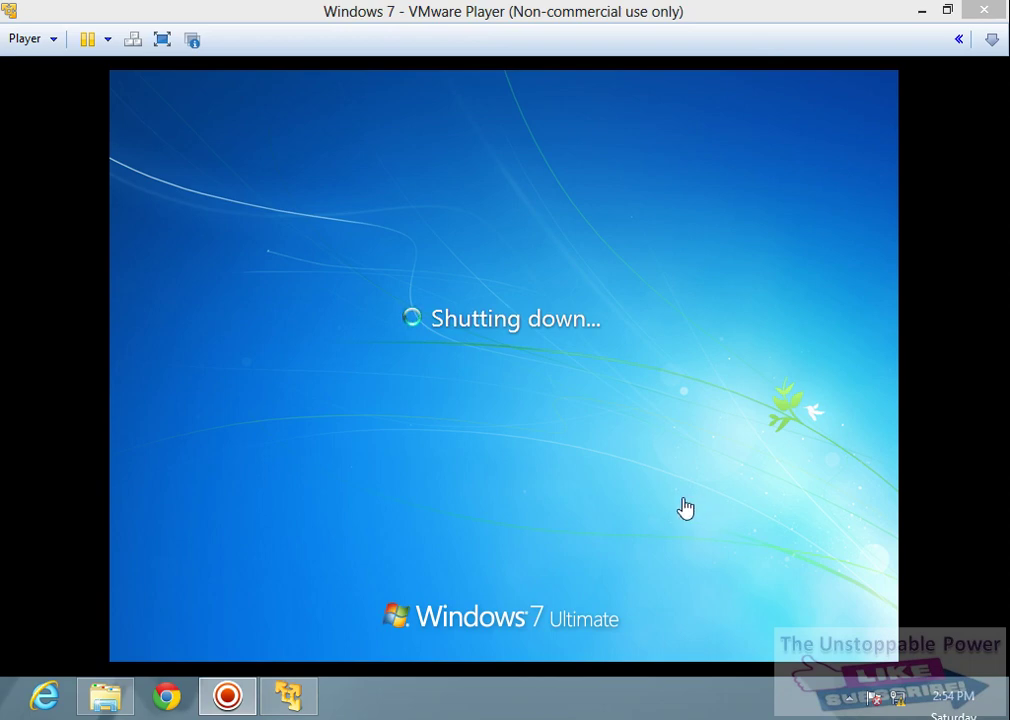
pyautogui.click(950, 12)
pyautogui.moveTo(383, 7); pyautogui.dragTo(545, 82)
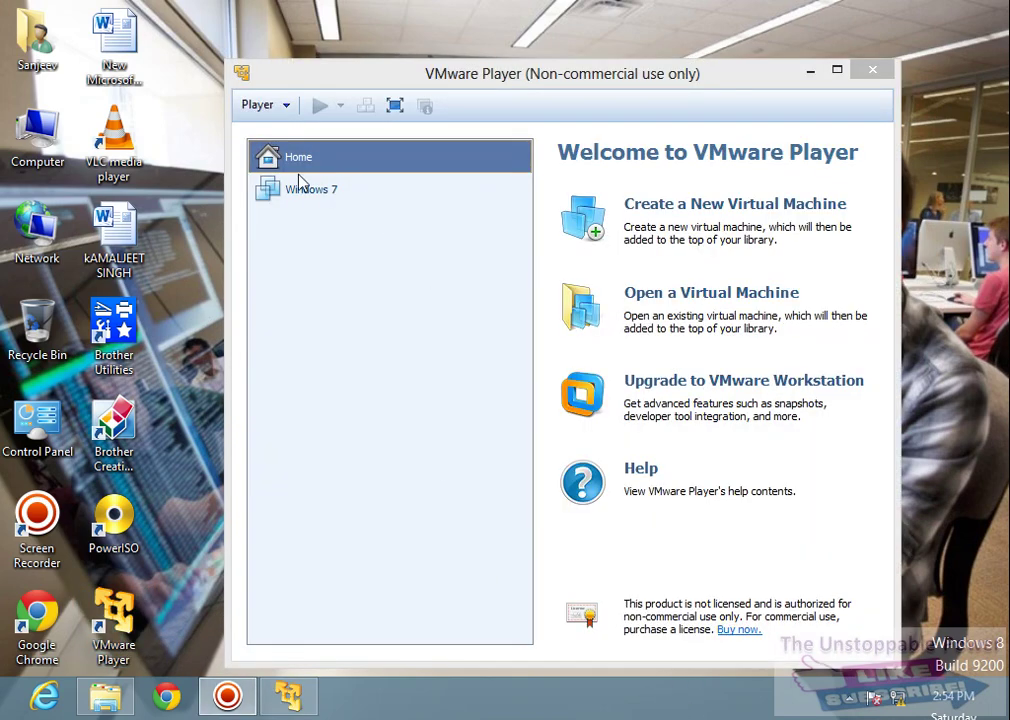
# Step: Power on the Windows 7 virtual machine from the library and reposition its window
pyautogui.click(322, 195)
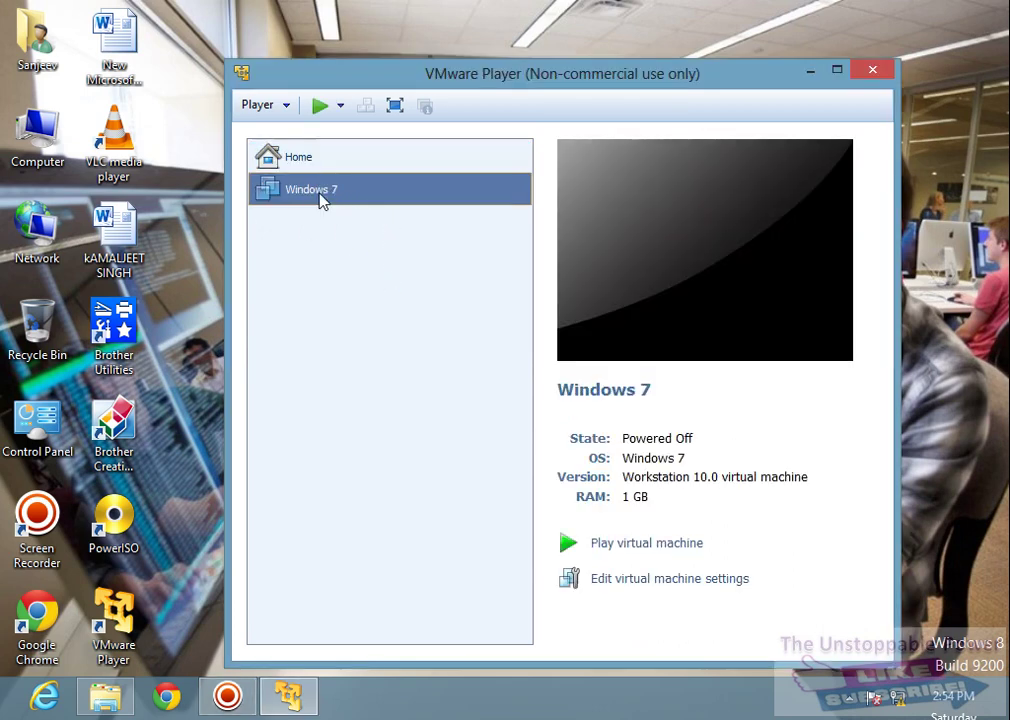
pyautogui.click(627, 545)
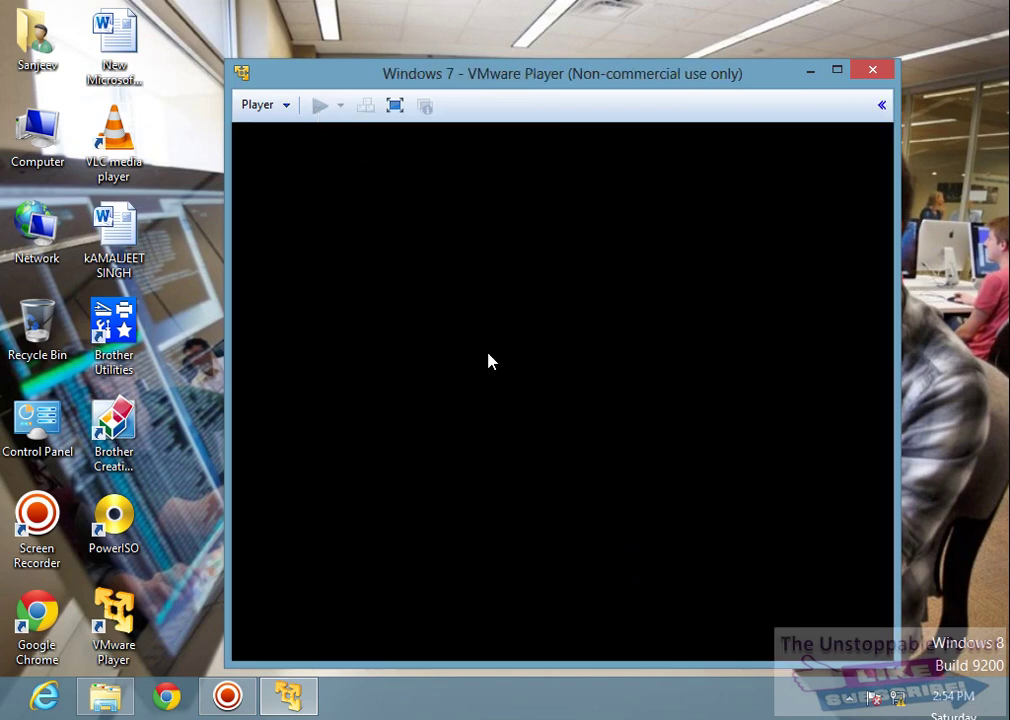
pyautogui.moveTo(537, 78); pyautogui.dragTo(507, 59)
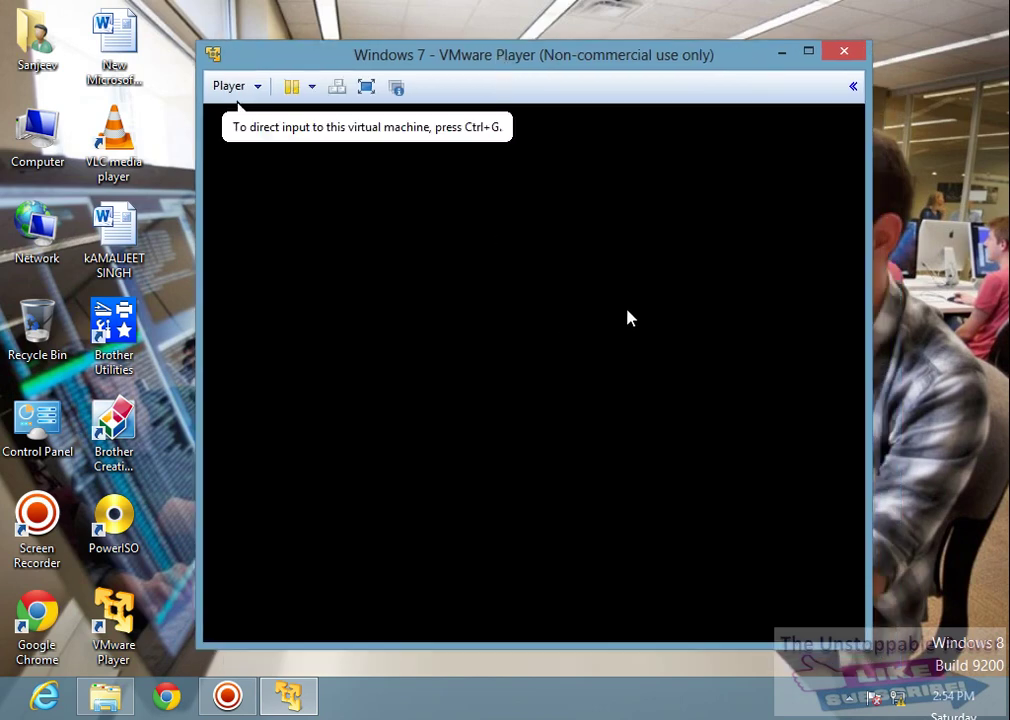